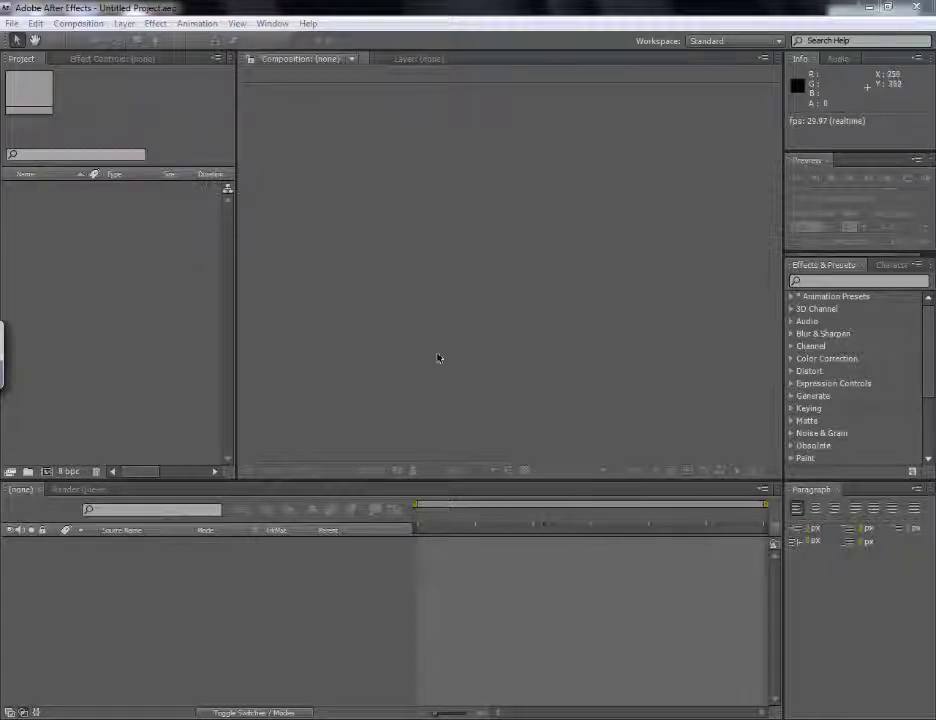
Add a new composition from the Project panel, keeping Comp 1, NTSC DV and 0:00:30:00 duration.
left_click(142, 251)
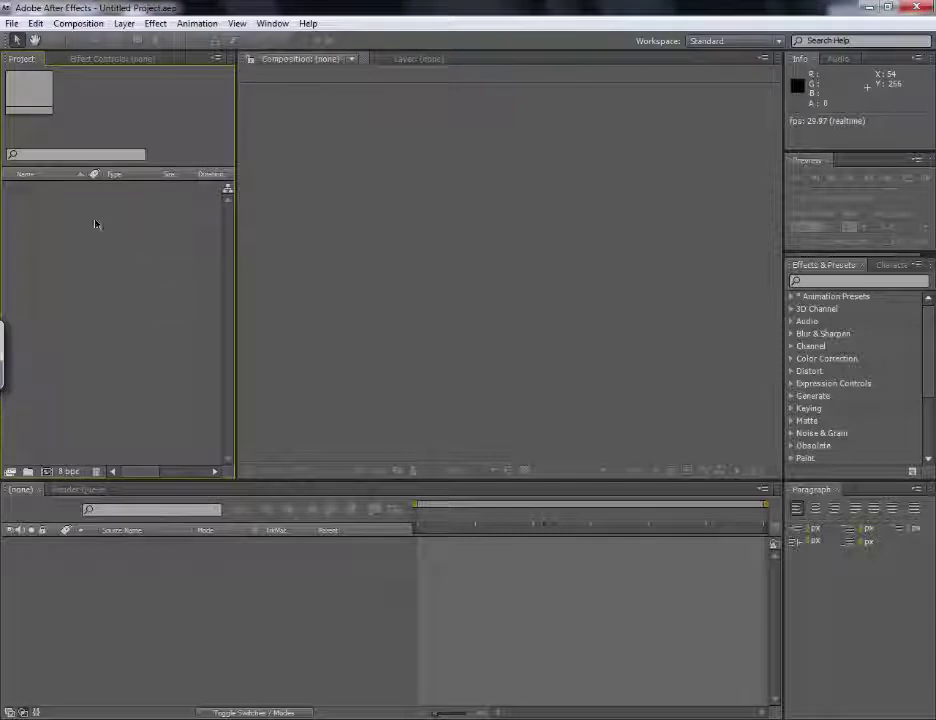
right_click(125, 177)
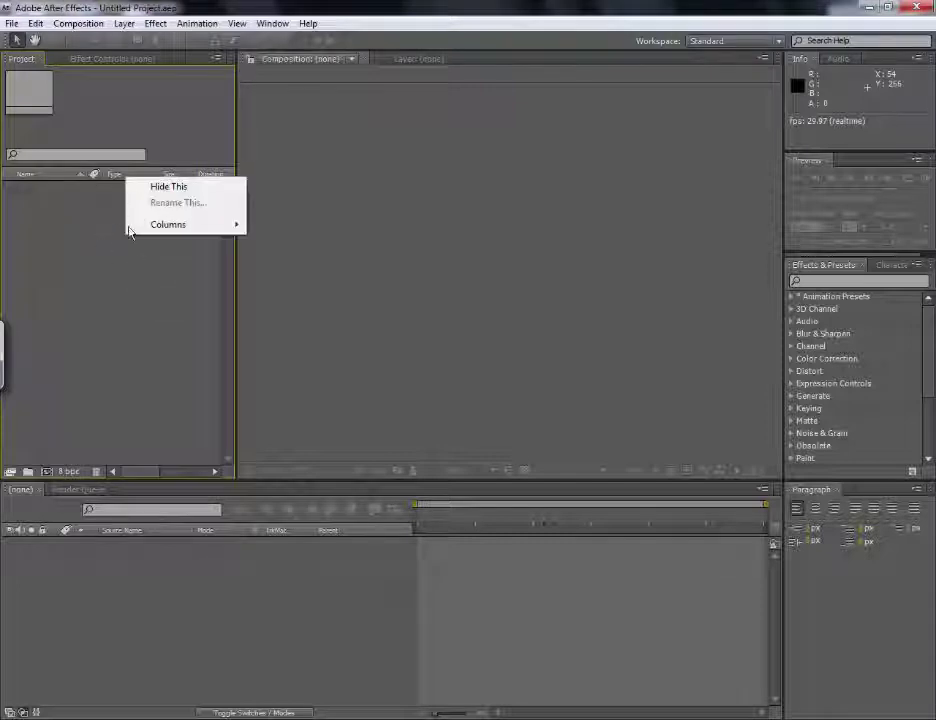
left_click(147, 277)
right_click(147, 277)
left_click(184, 293)
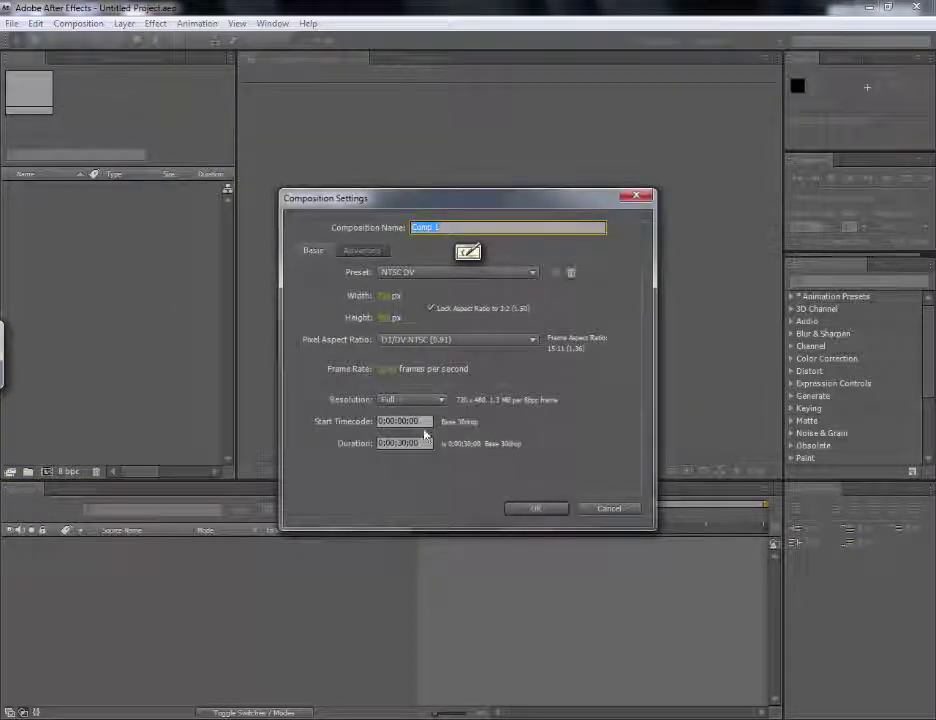
left_click(439, 445)
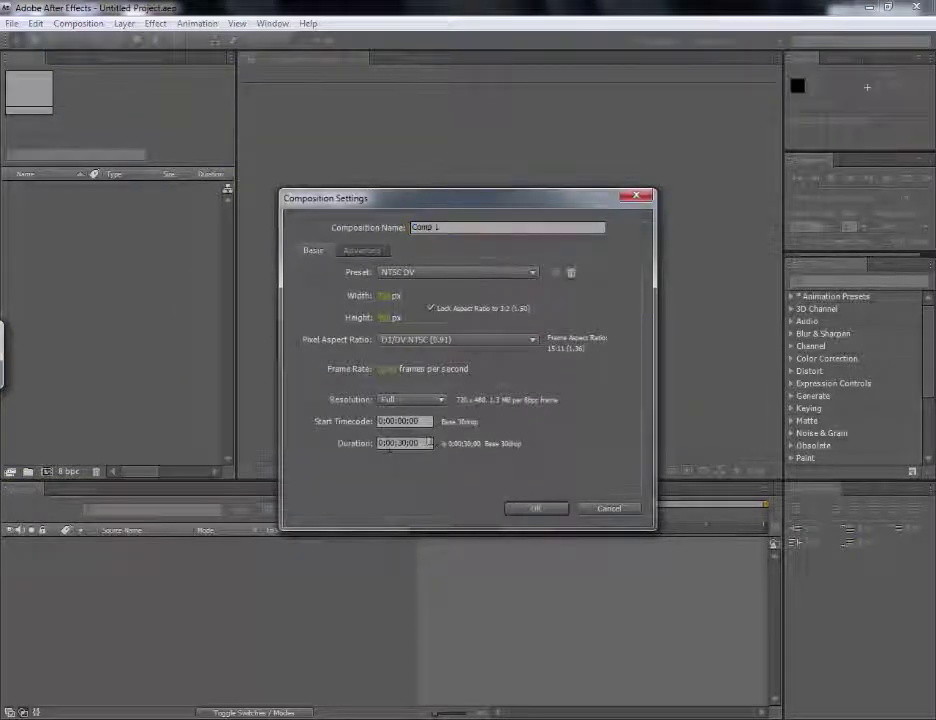
left_click(405, 443)
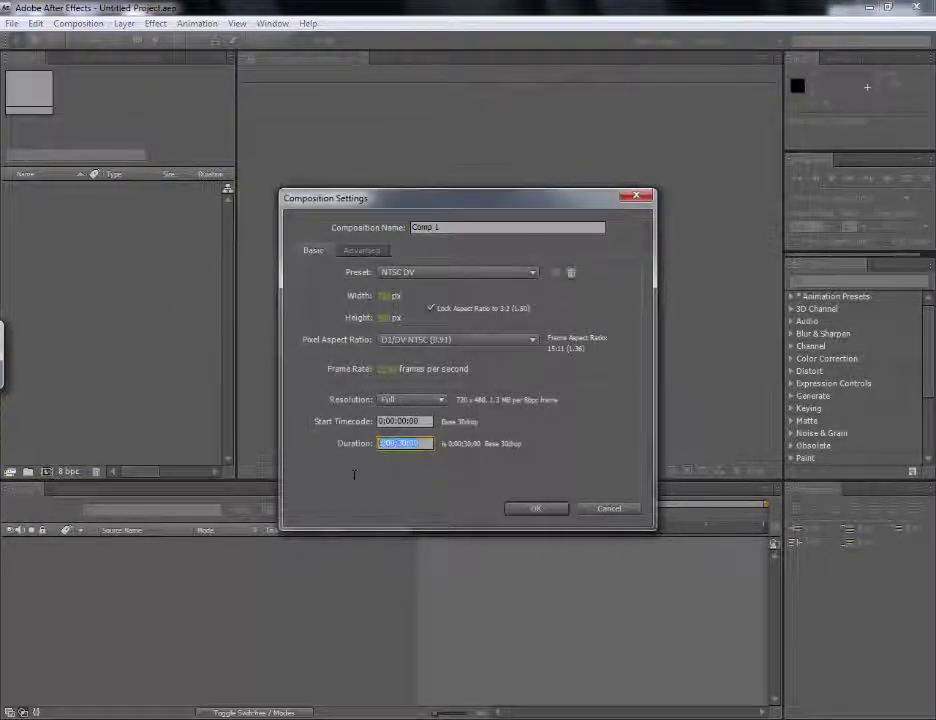
left_click(537, 510)
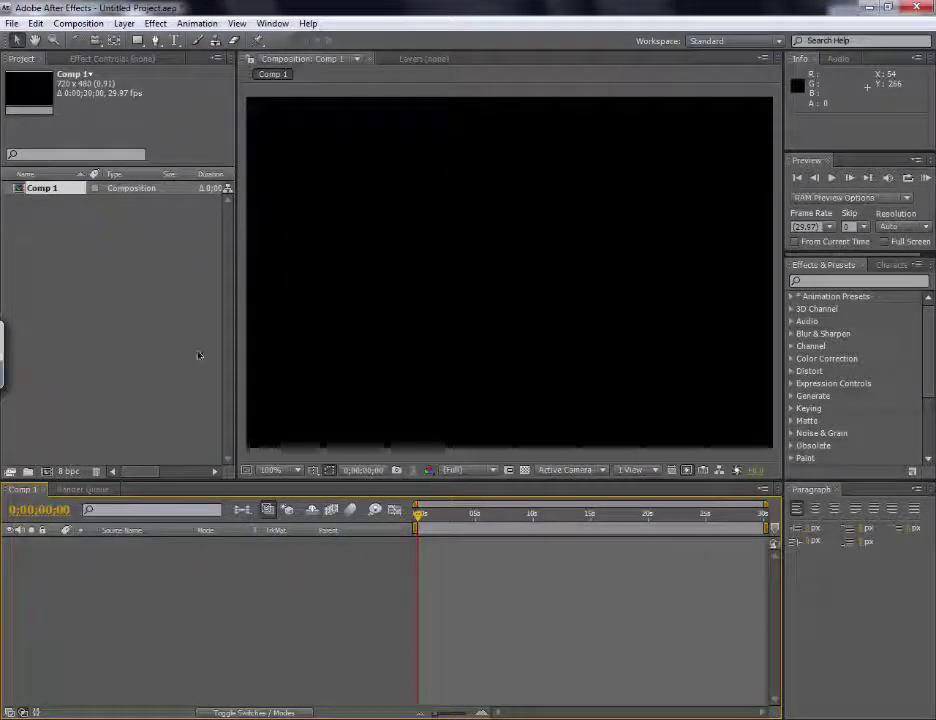
Import the Kalimba.mp3 track from Sample Music into the project.
right_click(136, 296)
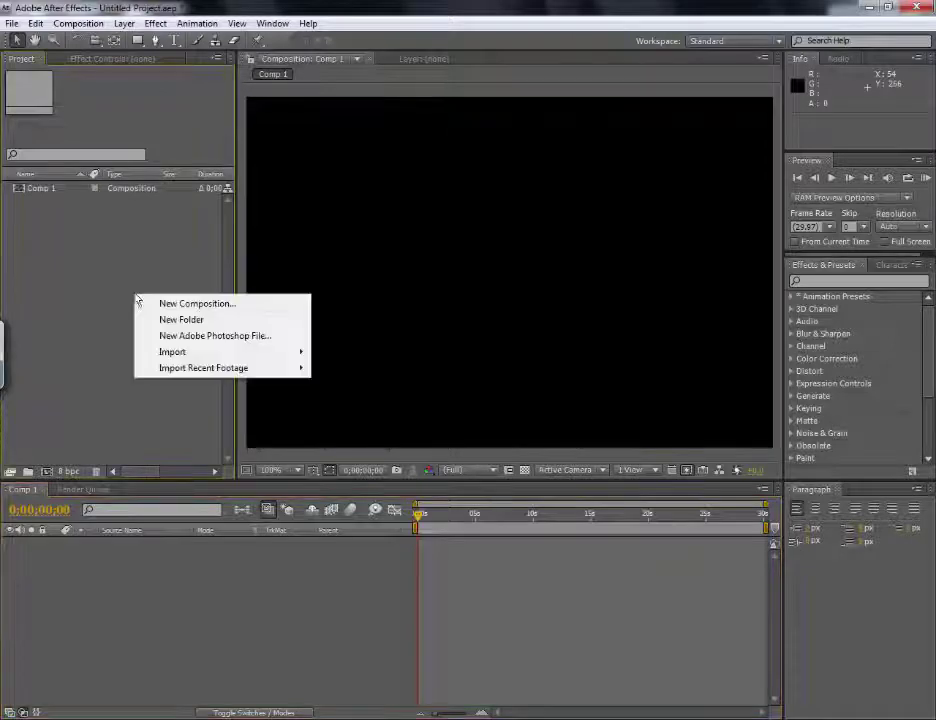
mouse_move(296, 352)
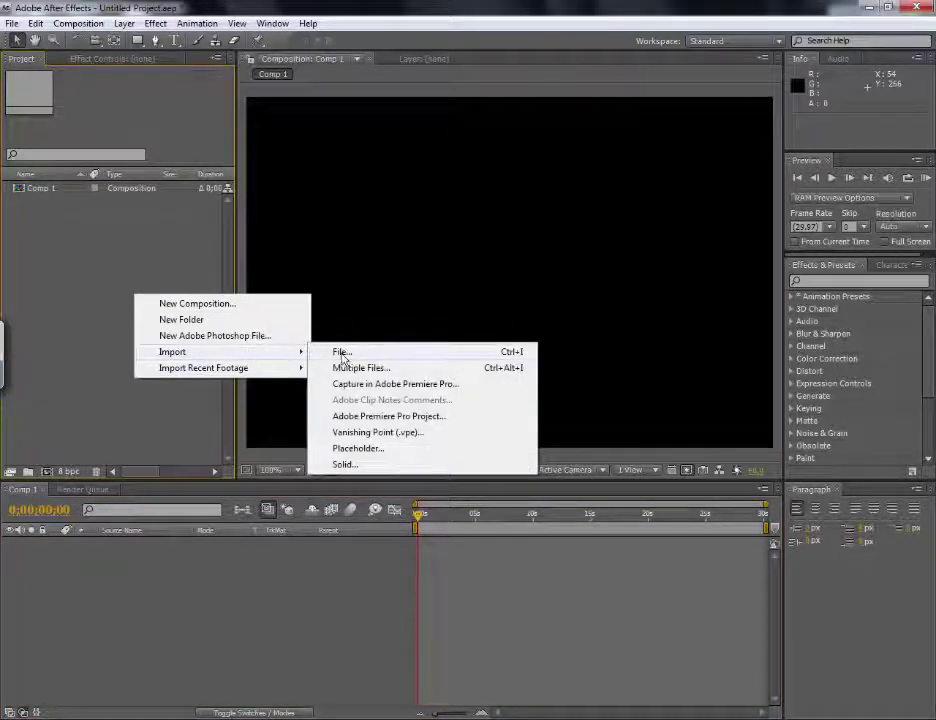
left_click(338, 353)
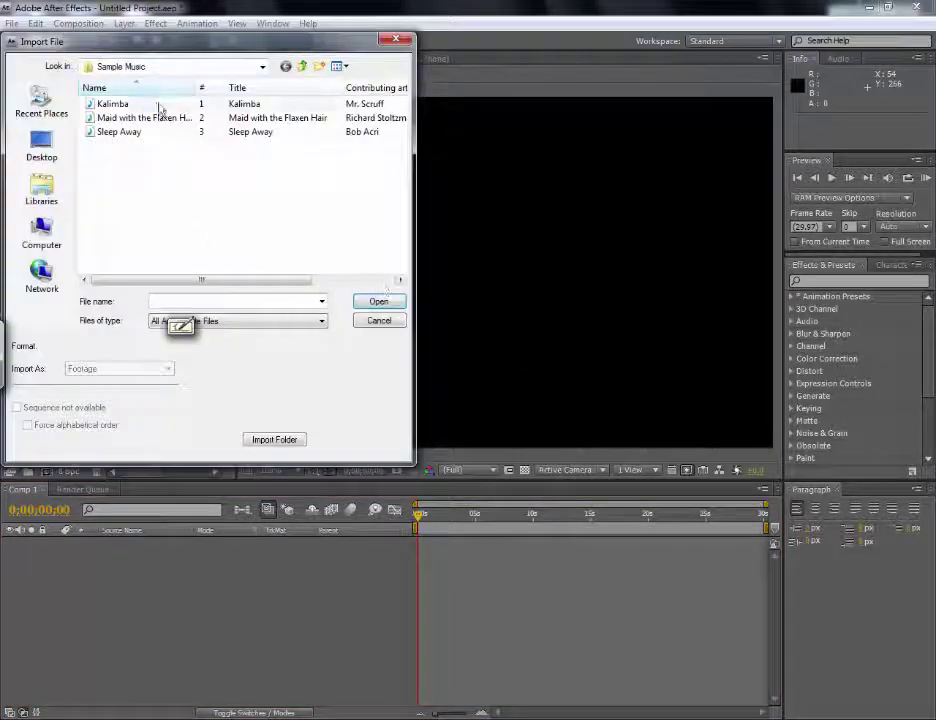
left_click(112, 104)
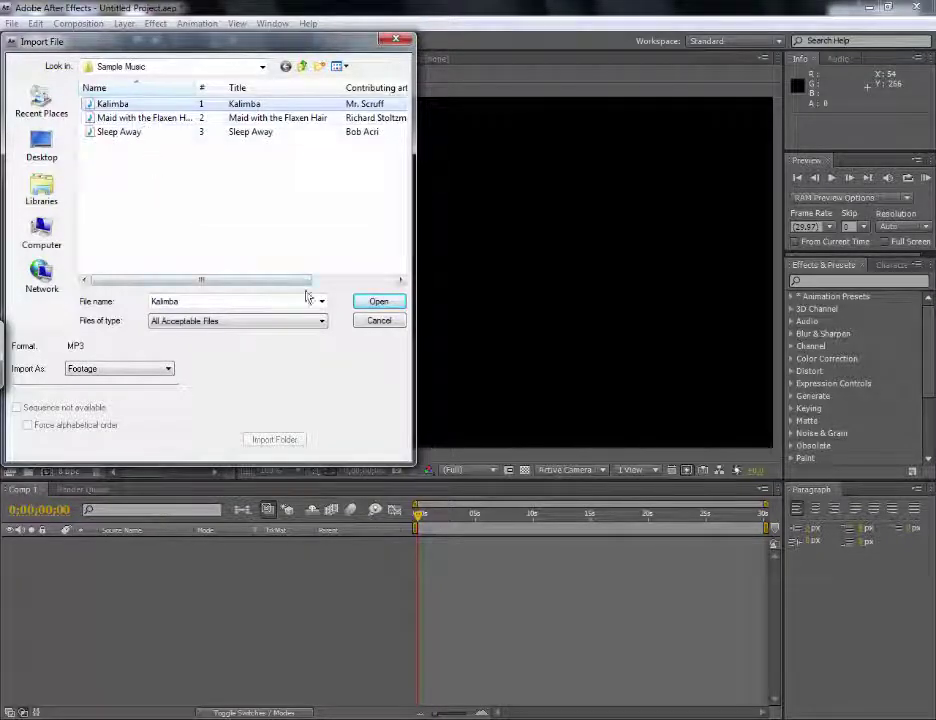
left_click(378, 302)
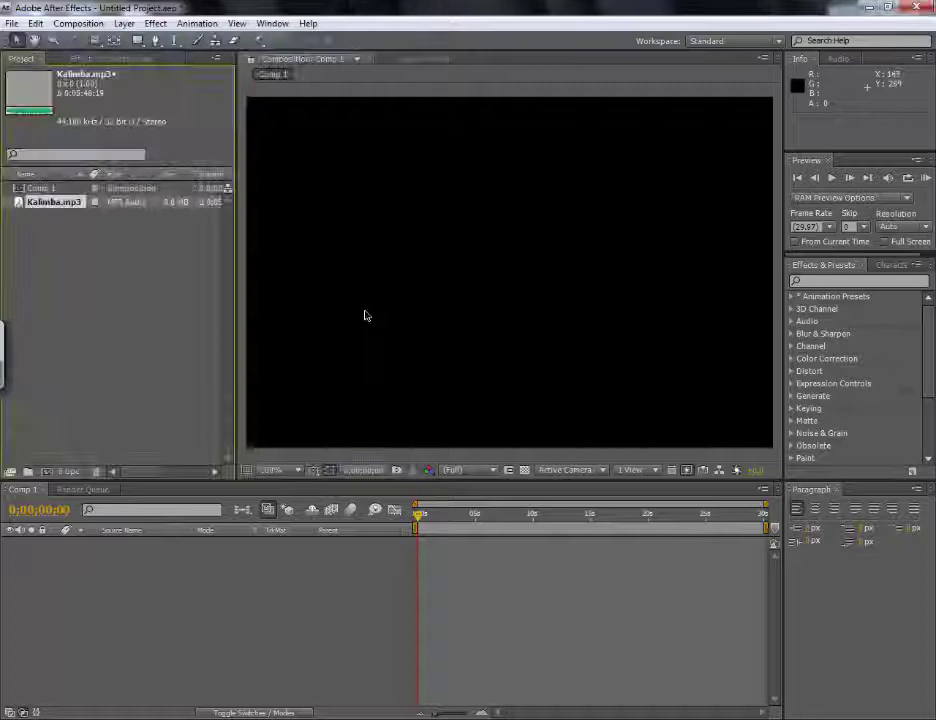
Drag Kalimba.mp3 into the Comp 1 timeline as a layer.
double_click(91, 215)
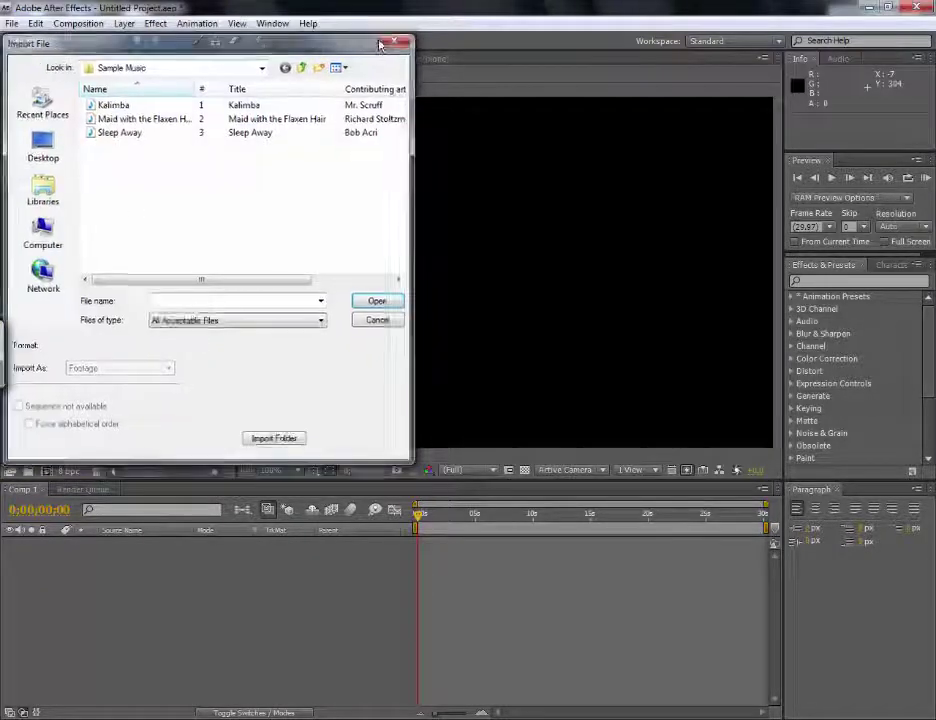
left_click(396, 43)
left_click_drag(46, 202, 109, 549)
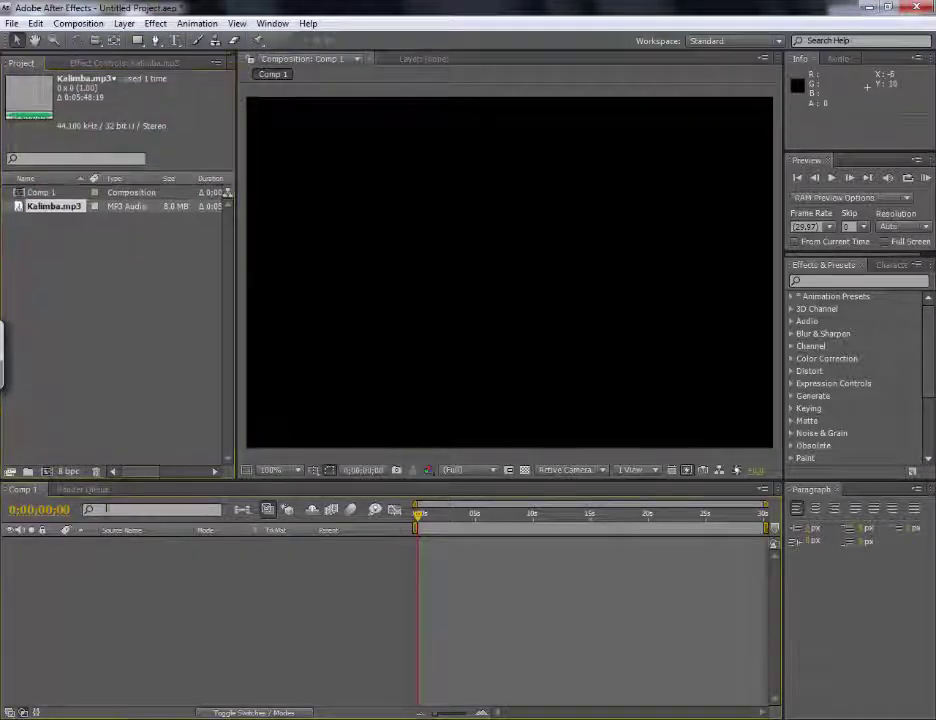
left_click(58, 265)
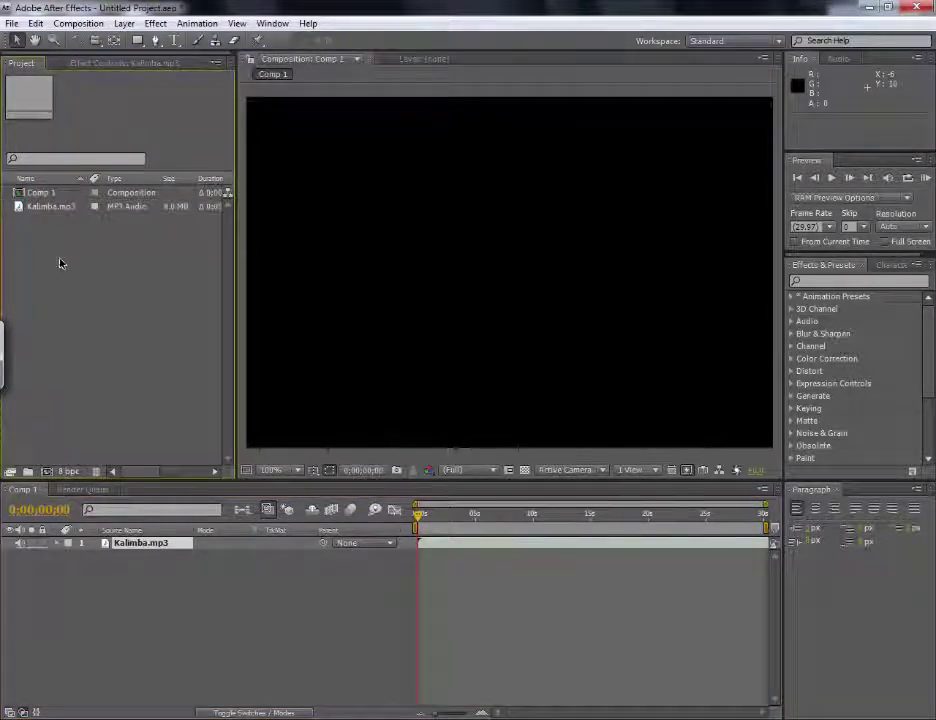
Import Wildlife.wmv from the Sample Videos library into the project.
right_click(61, 258)
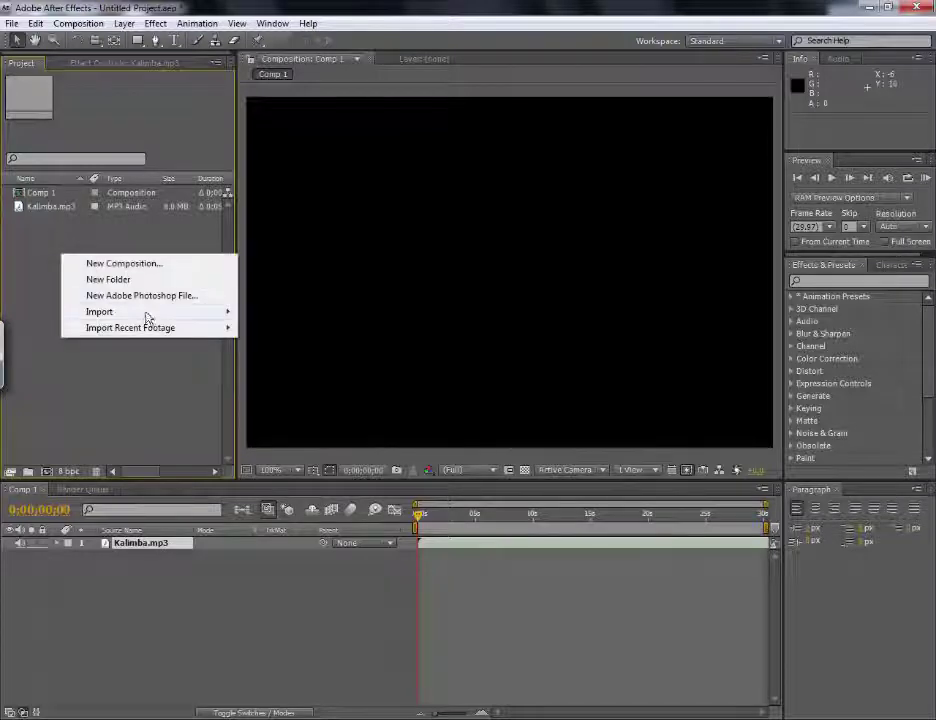
mouse_move(150, 314)
left_click(268, 314)
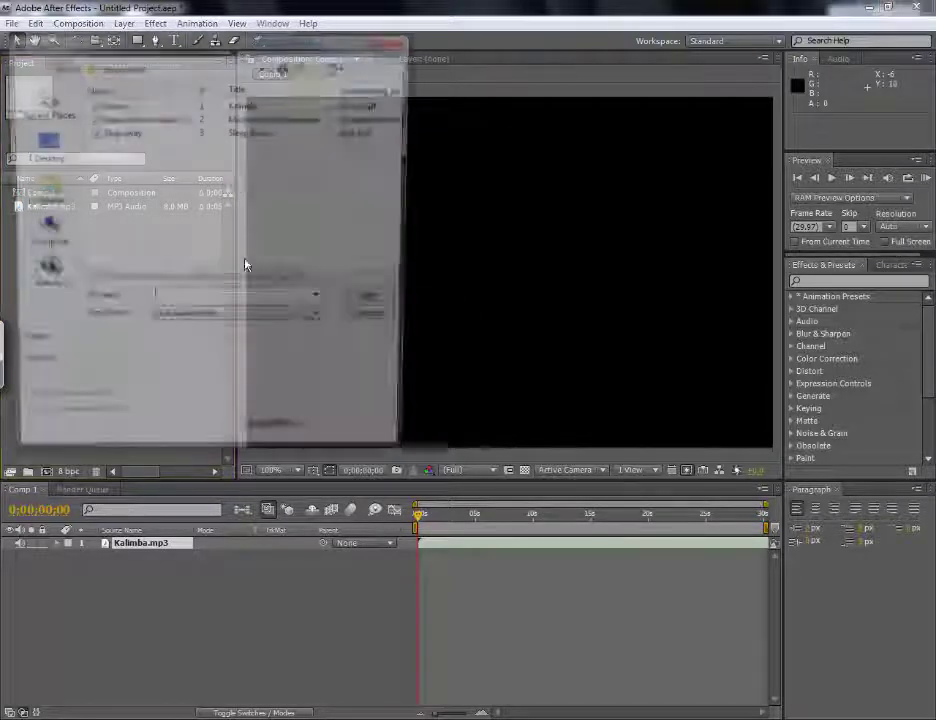
left_click(260, 68)
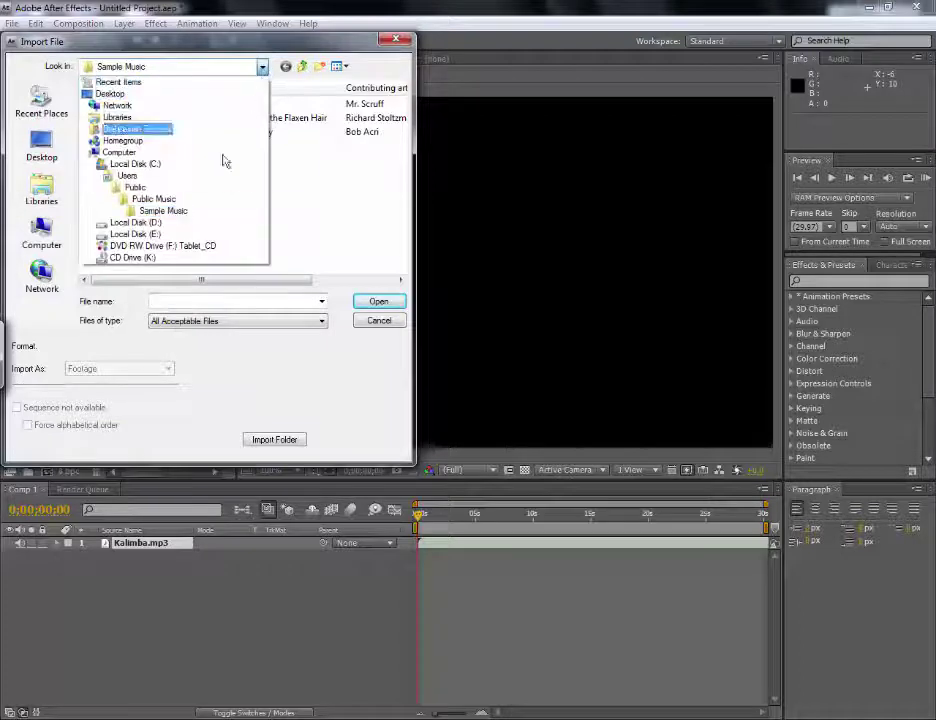
left_click(153, 199)
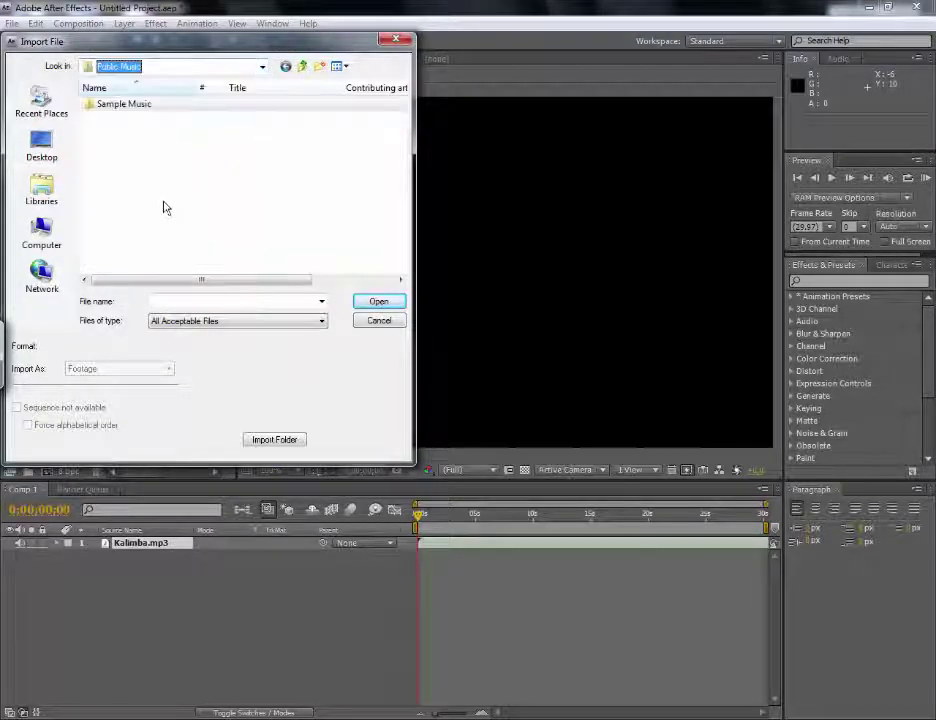
left_click(42, 188)
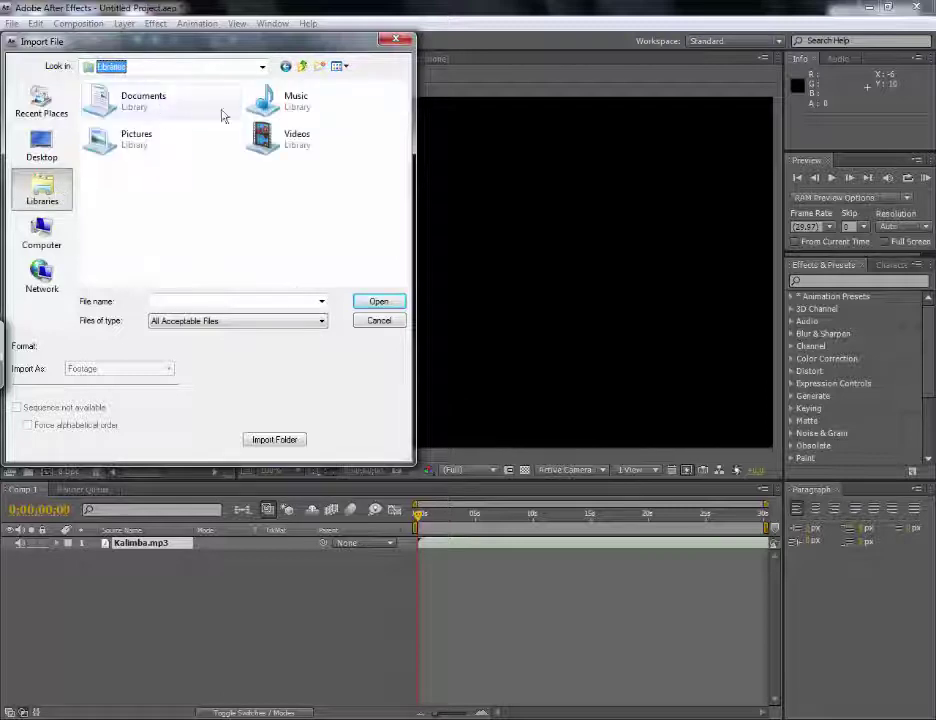
double_click(265, 135)
left_click(197, 140)
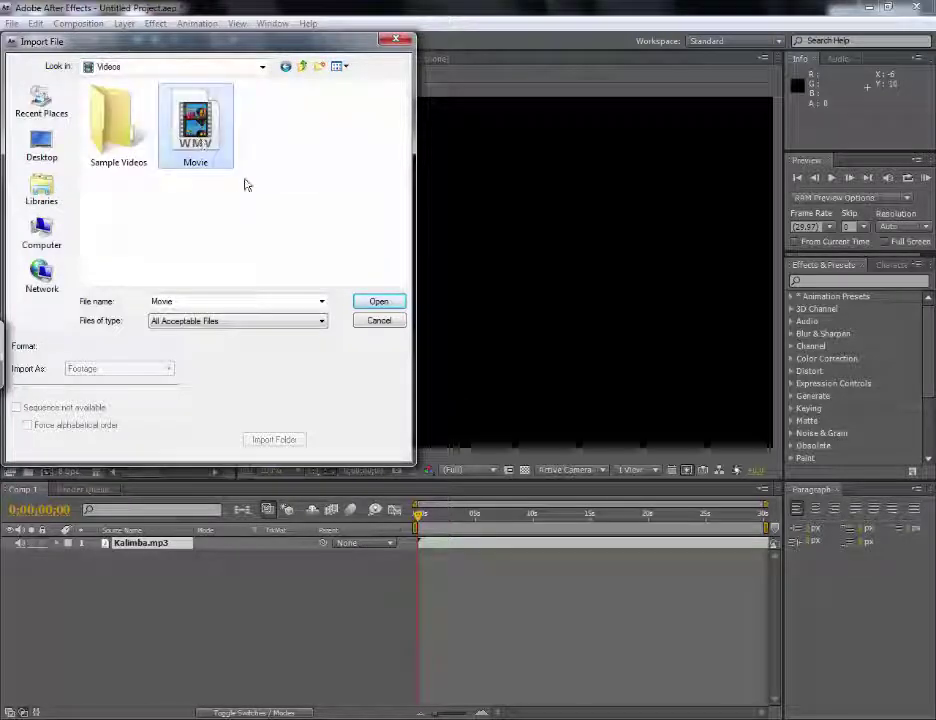
double_click(146, 146)
left_click(143, 146)
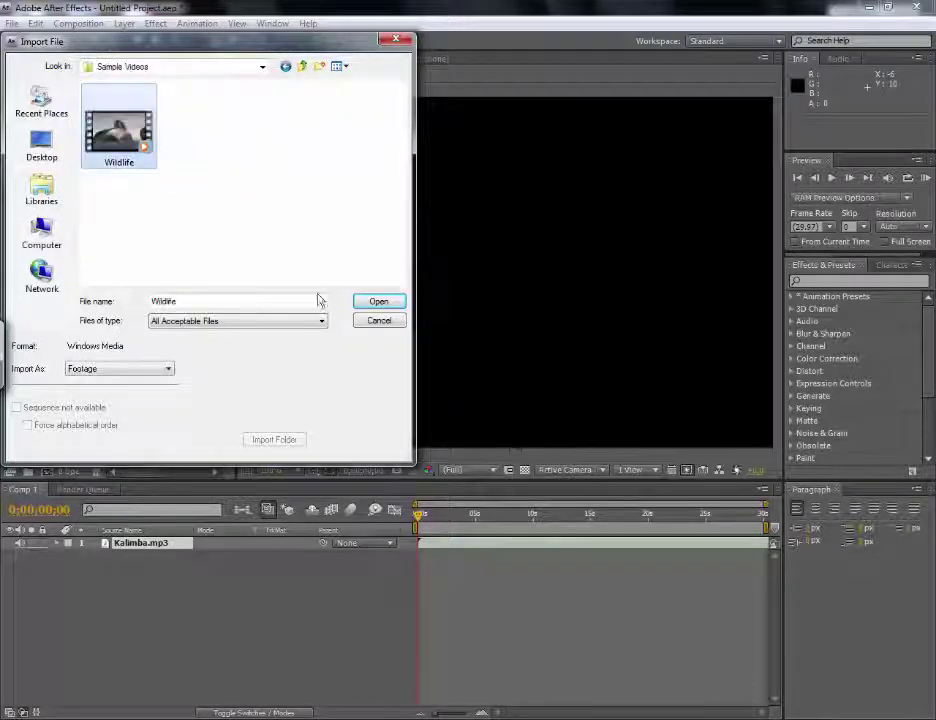
left_click(376, 302)
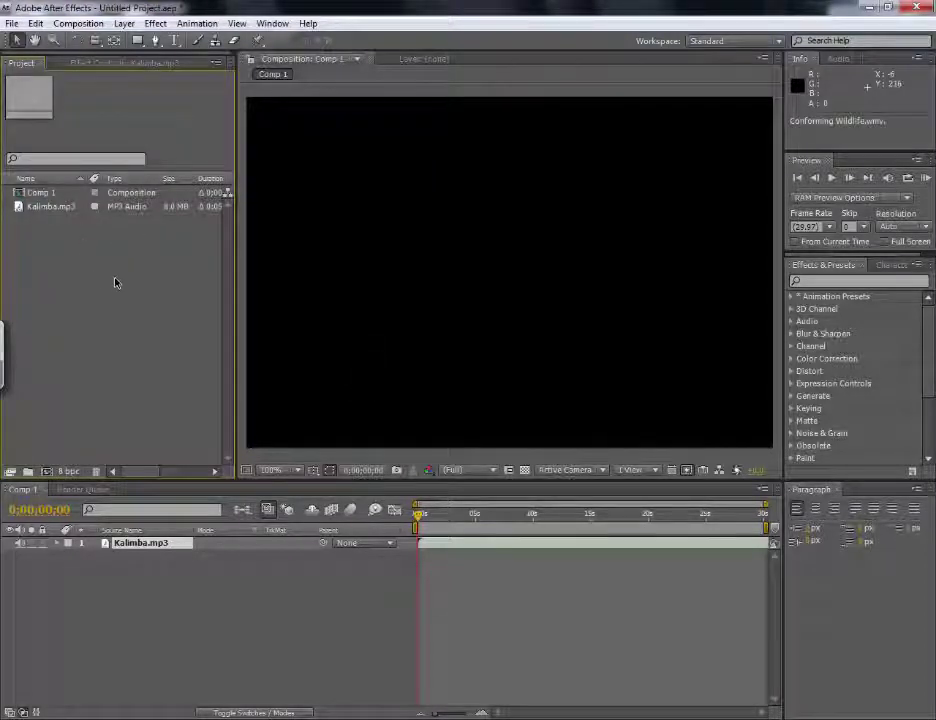
Add Wildlife.wmv to Comp 1 and check the Kalimba.mp3 layer's duration.
left_click_drag(73, 221, 150, 562)
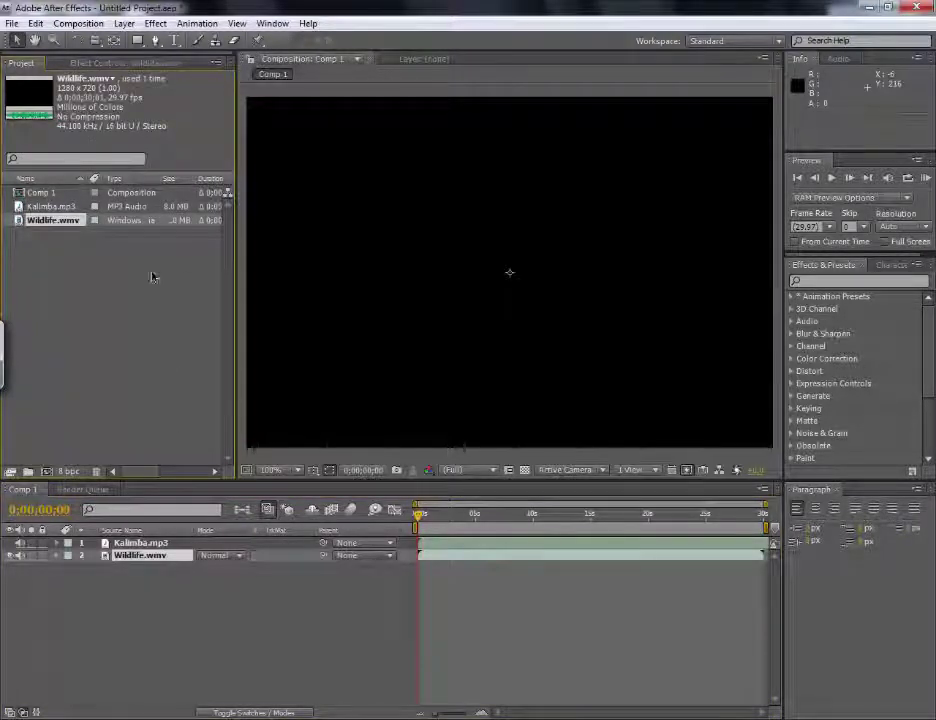
left_click(150, 542)
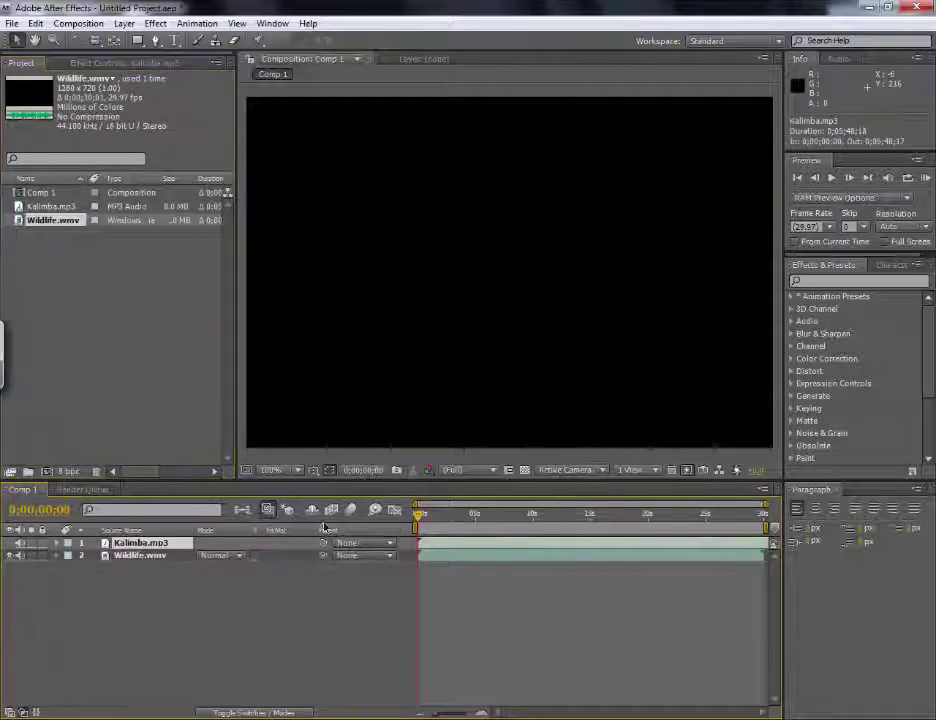
left_click(320, 578)
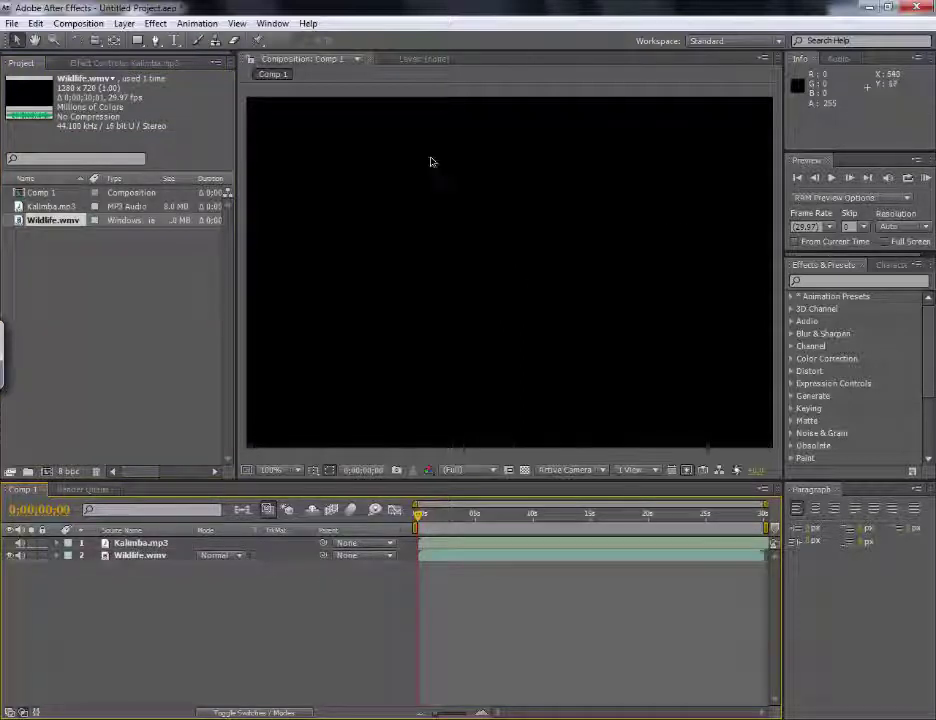
Preview the composition up to 0;00;02;24, then choose File > Export > Adobe Premiere Pro Project.
left_click(831, 177)
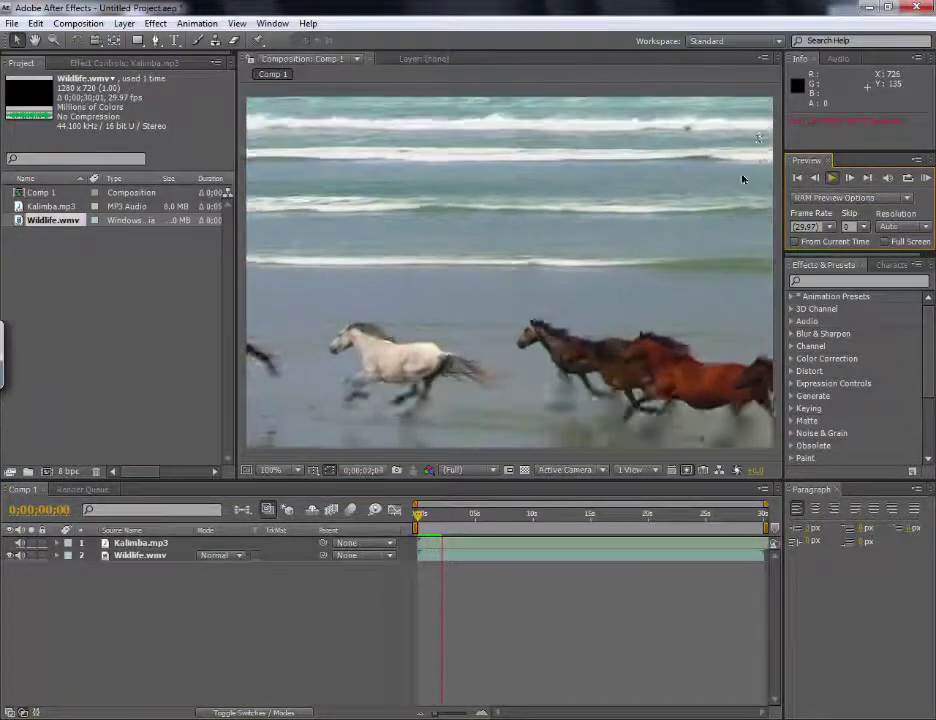
key("space")
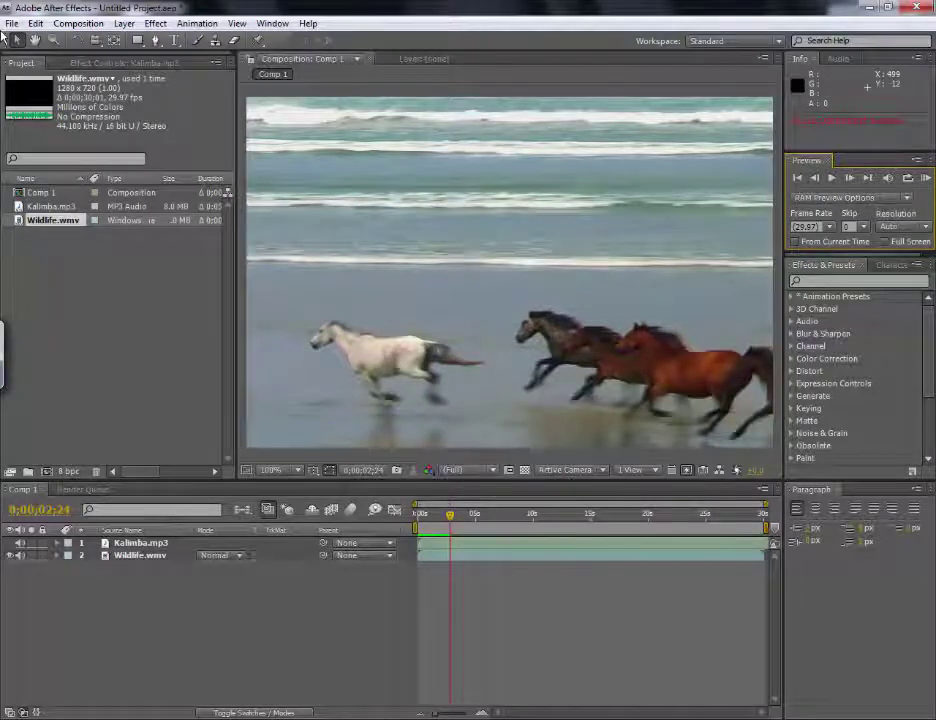
left_click(35, 23)
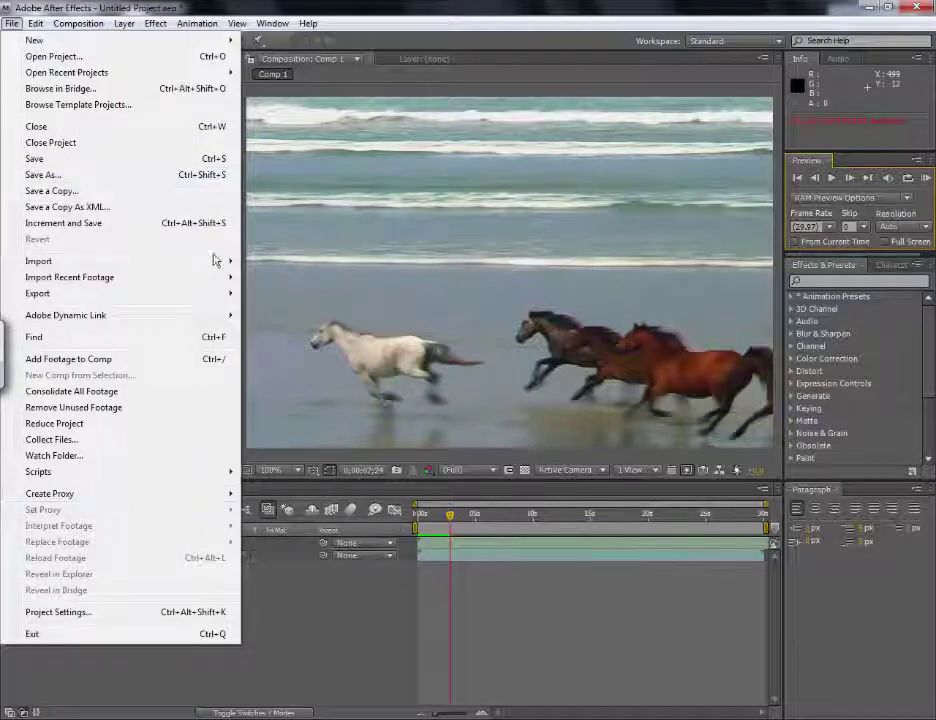
mouse_move(232, 298)
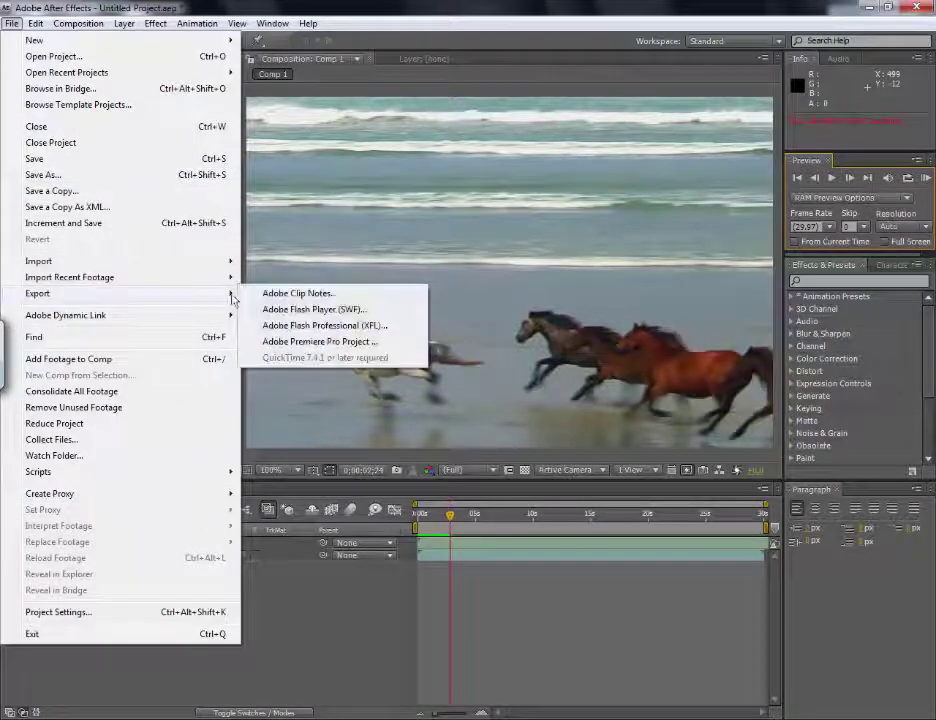
left_click(281, 341)
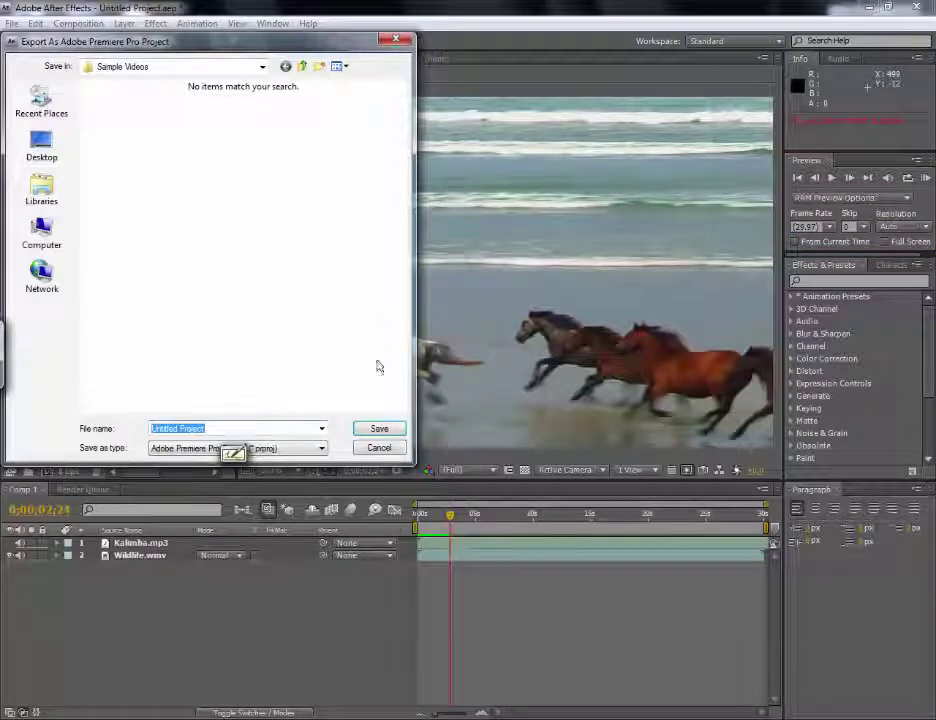
Save Untitled Project to Local Disk (E:) > Animation FX > After Effects > Sound FX.
left_click(62, 240)
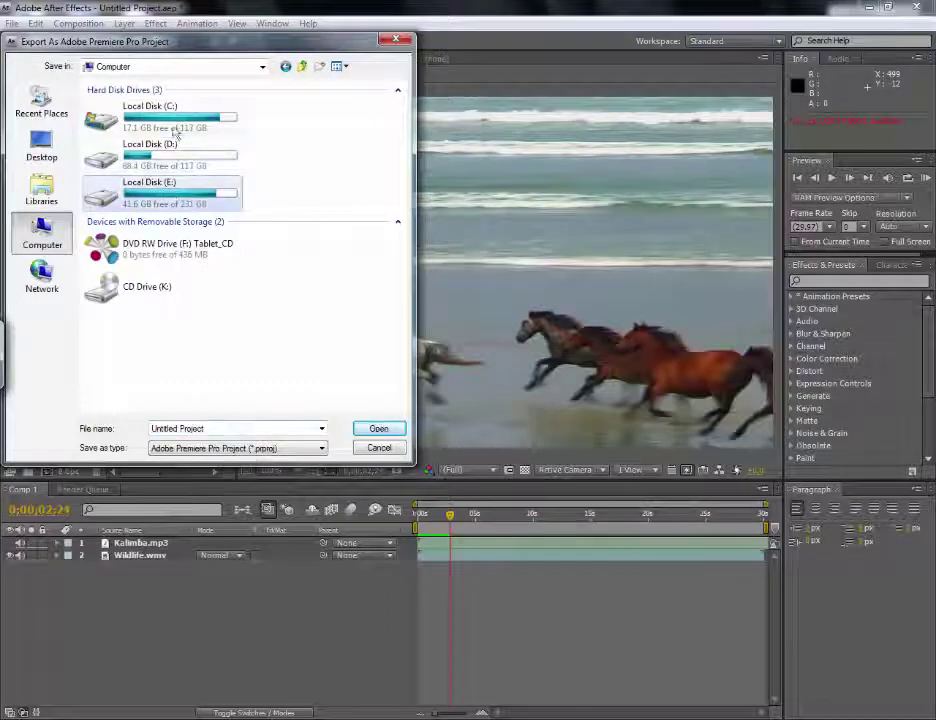
double_click(165, 188)
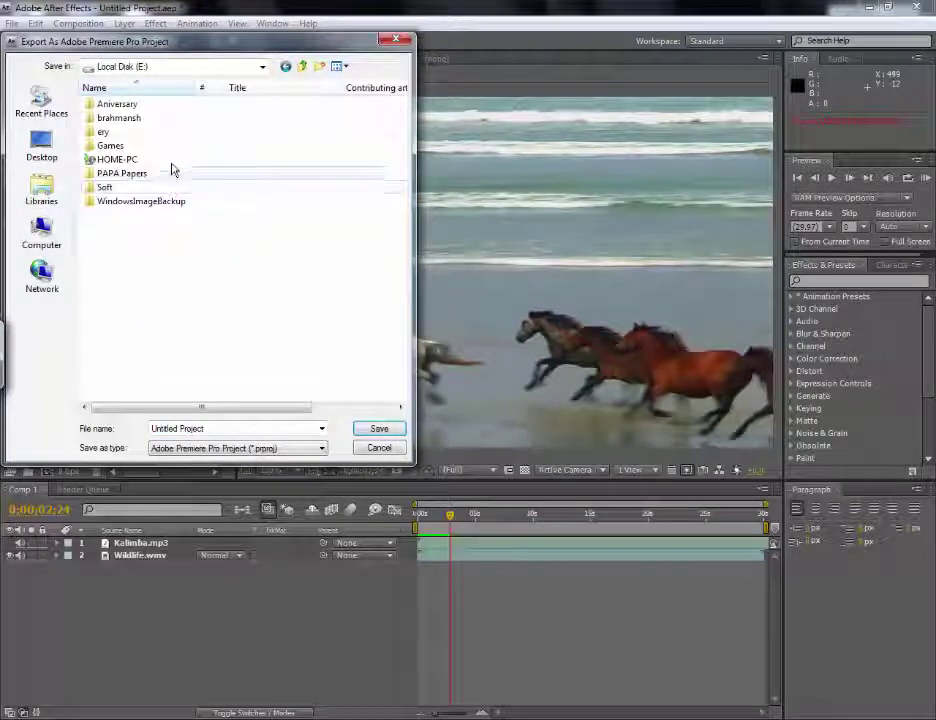
left_click(140, 119)
double_click(143, 120)
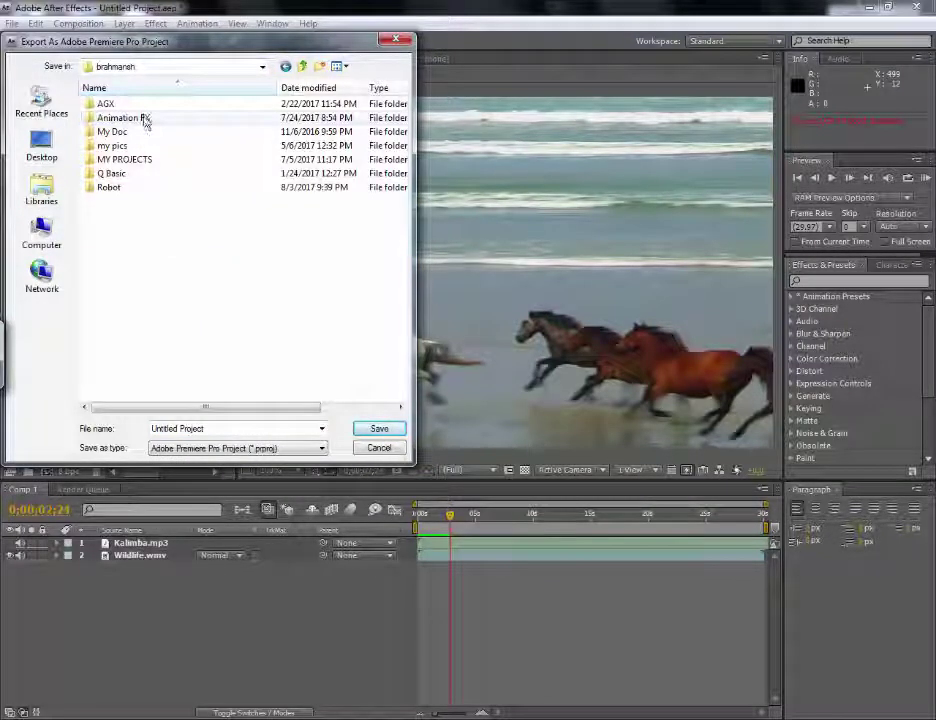
double_click(146, 119)
double_click(199, 150)
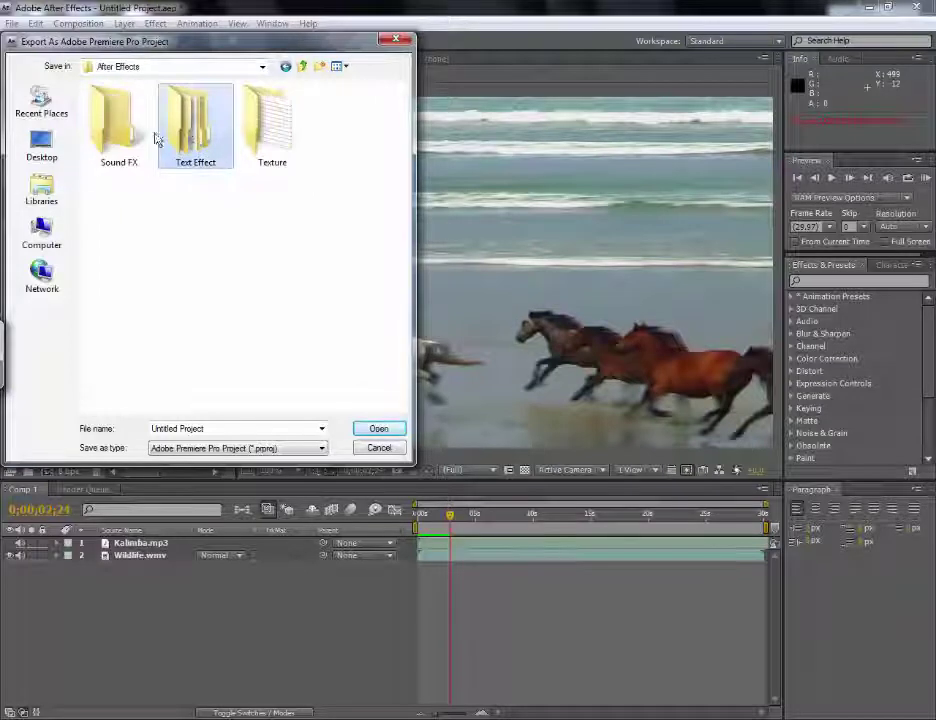
double_click(154, 140)
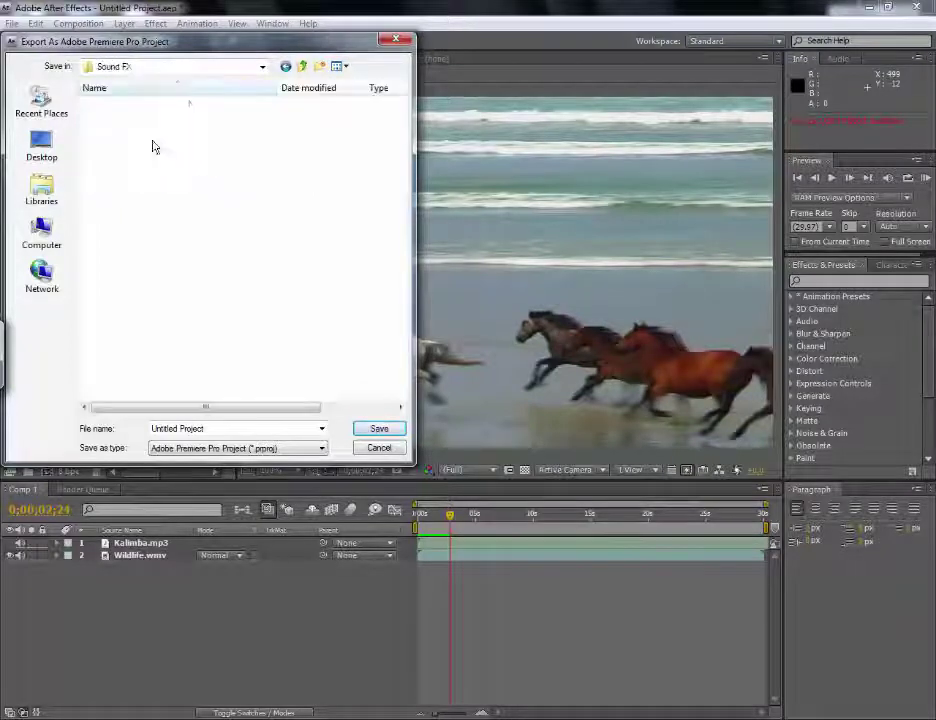
left_click(377, 428)
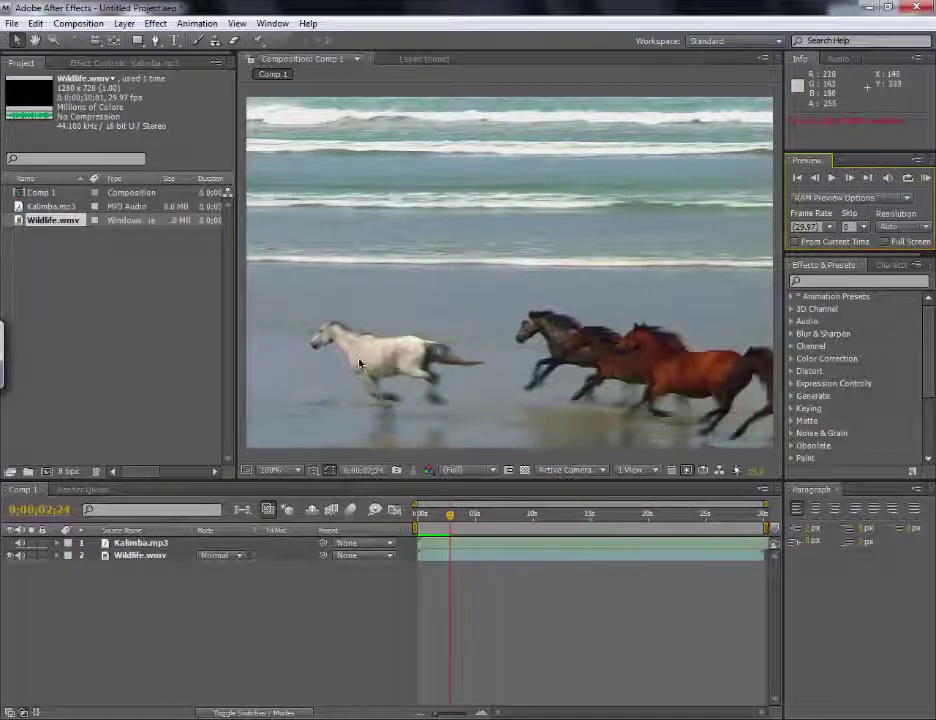
Switch to the Sound FX Explorer window and select the exported Untitled Project file.
mouse_move(330, 712)
left_click(330, 650)
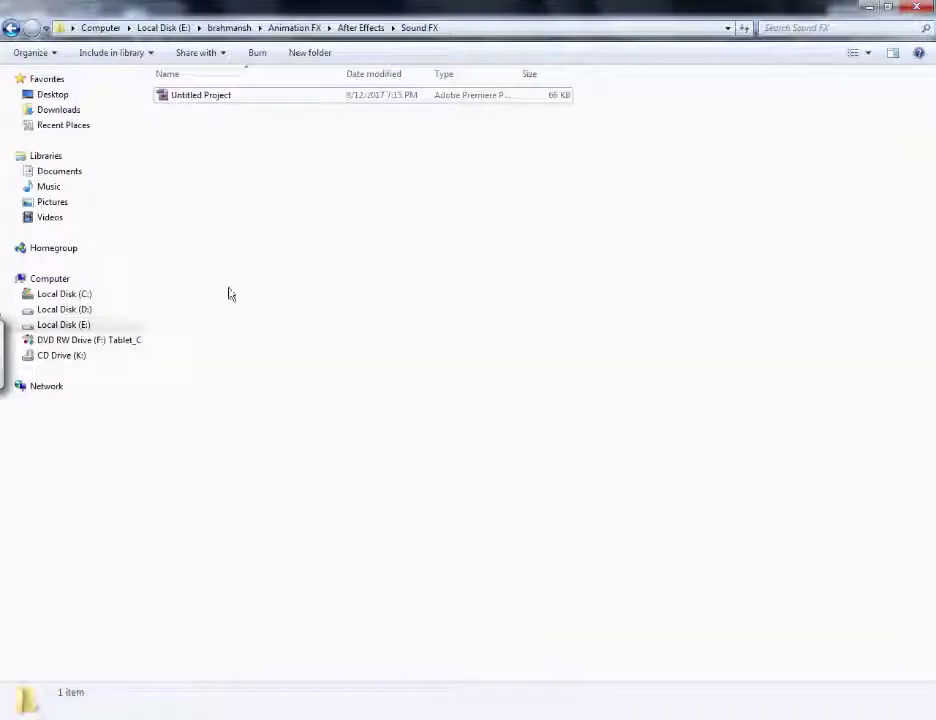
left_click(229, 98)
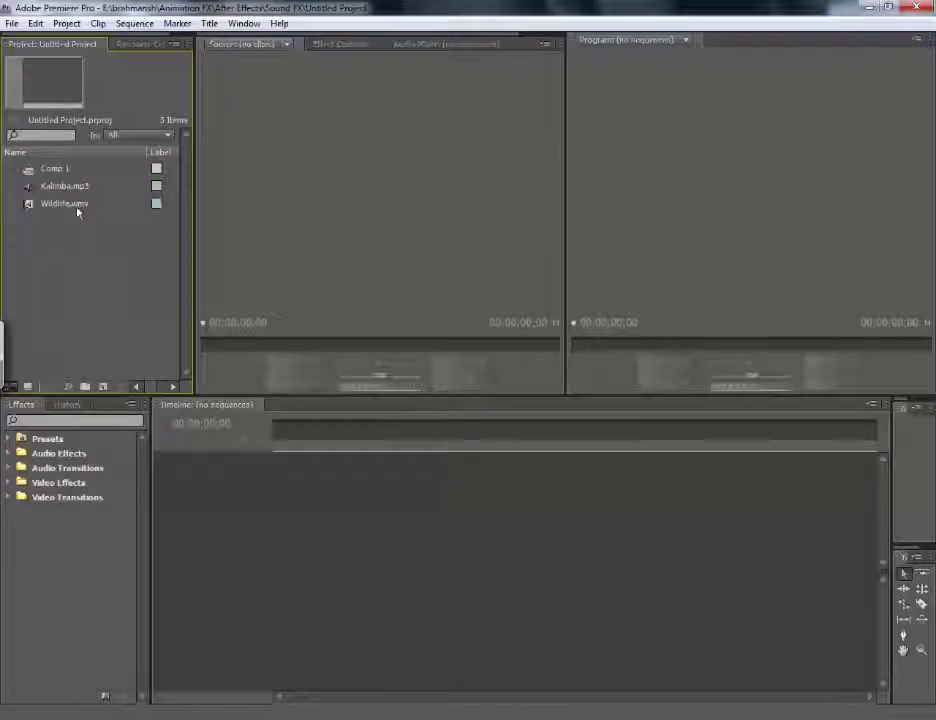
Load Kalimba.mp3 and then Wildlife.wmv from the Project panel into the Source monitor.
left_click(76, 209)
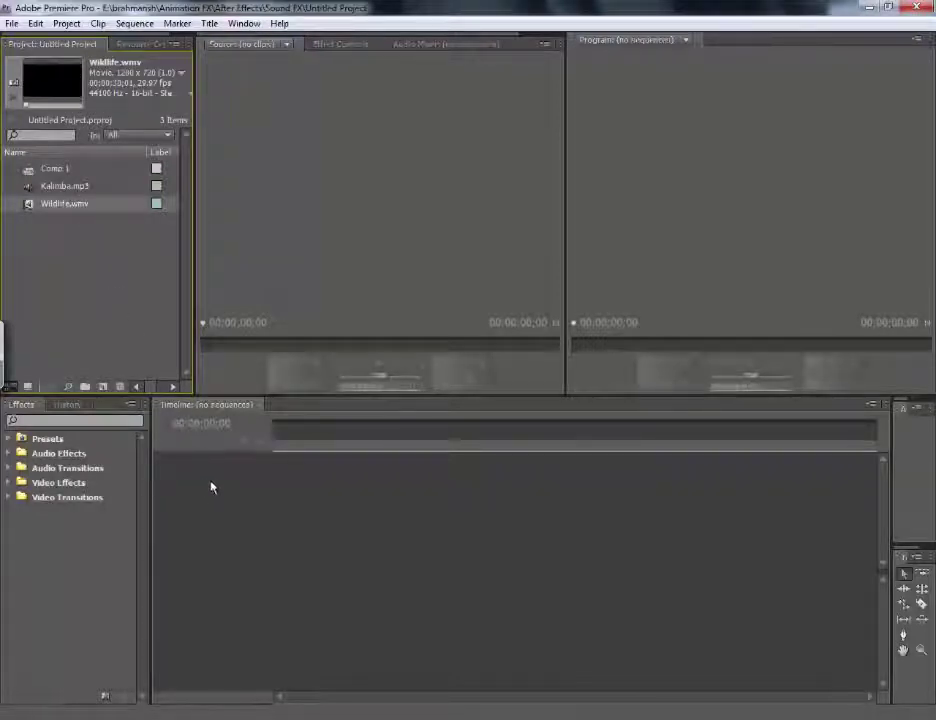
key("Up")
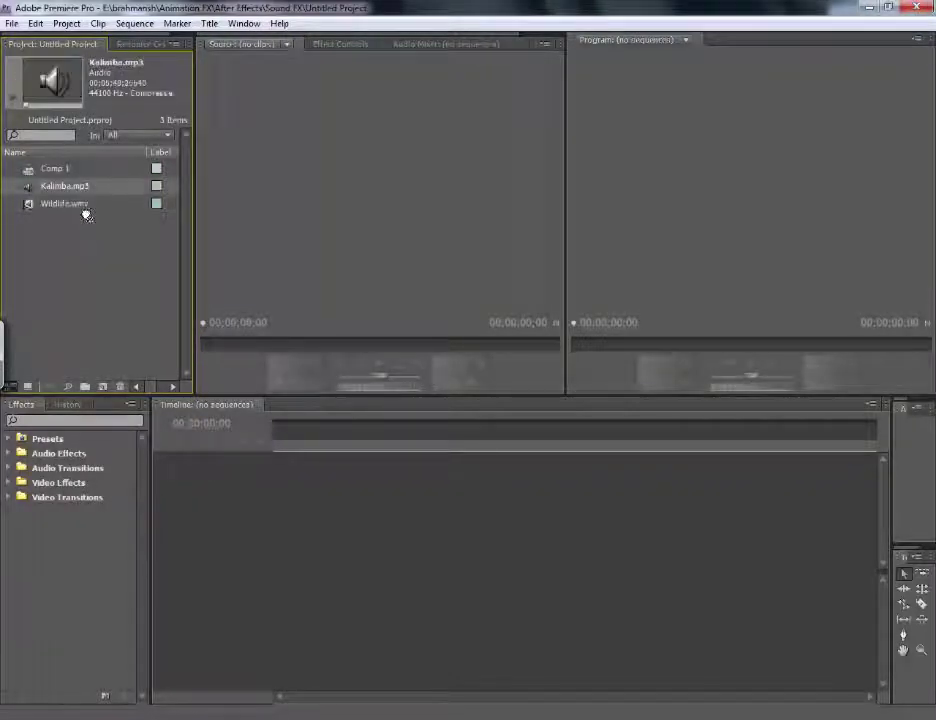
left_click(72, 188)
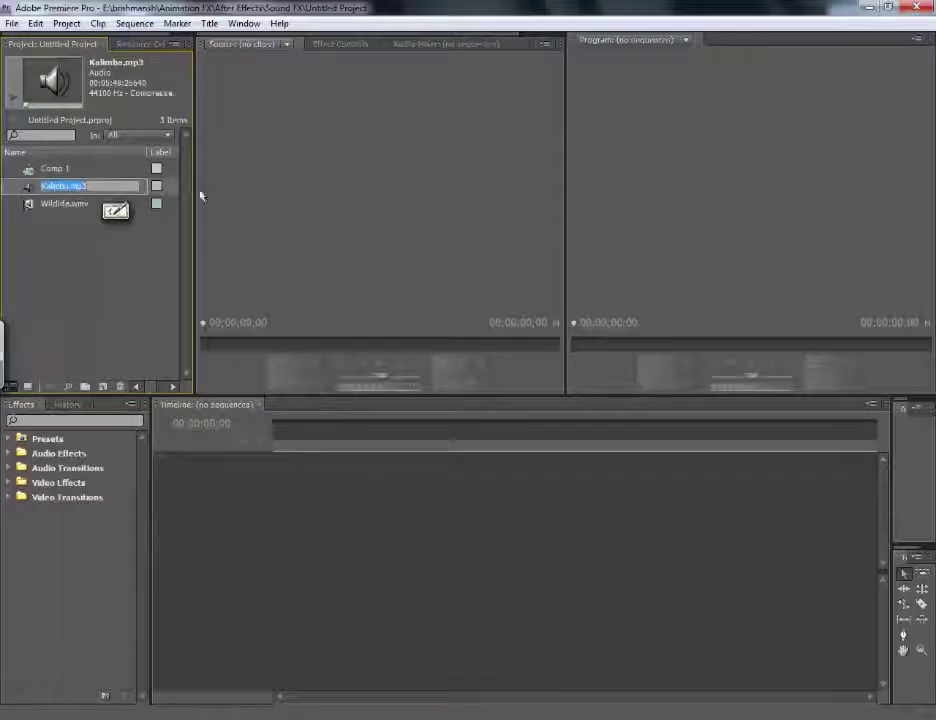
left_click(254, 199)
left_click(31, 188)
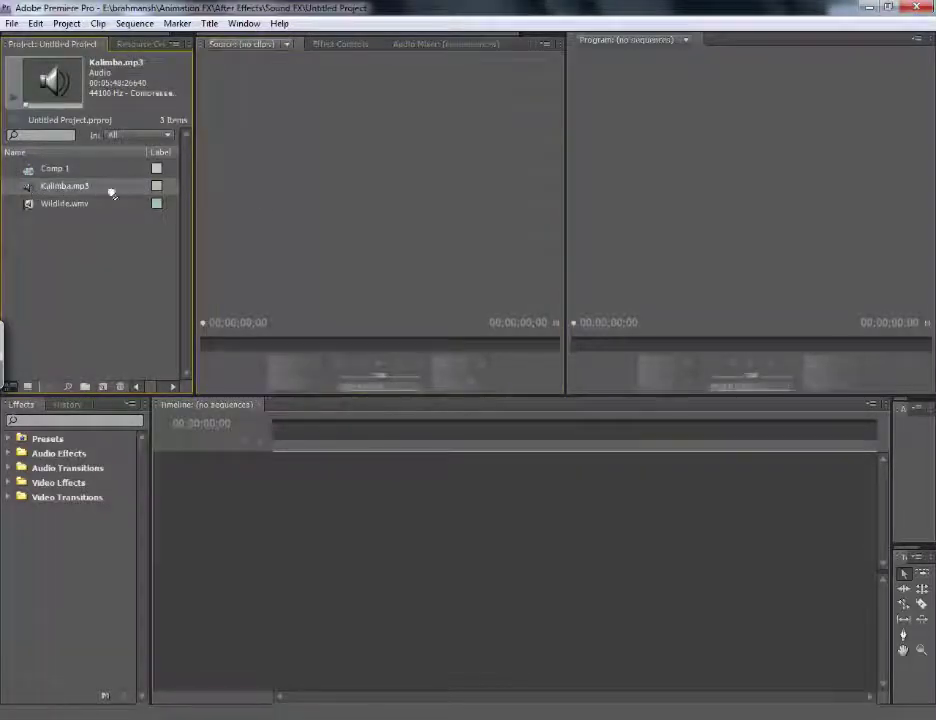
left_click_drag(233, 196, 235, 197)
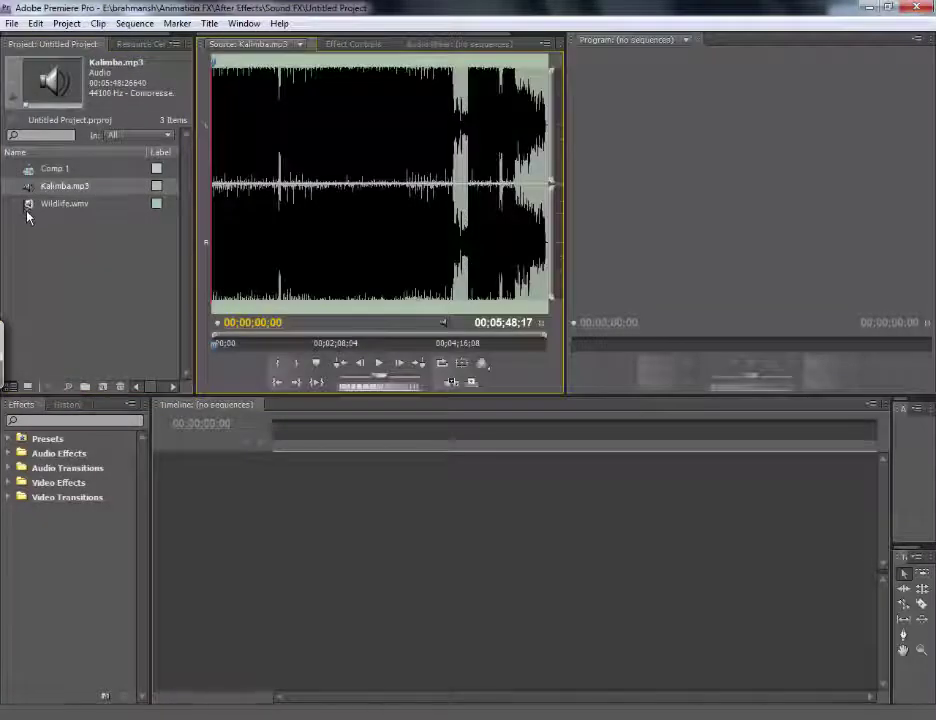
left_click(30, 205)
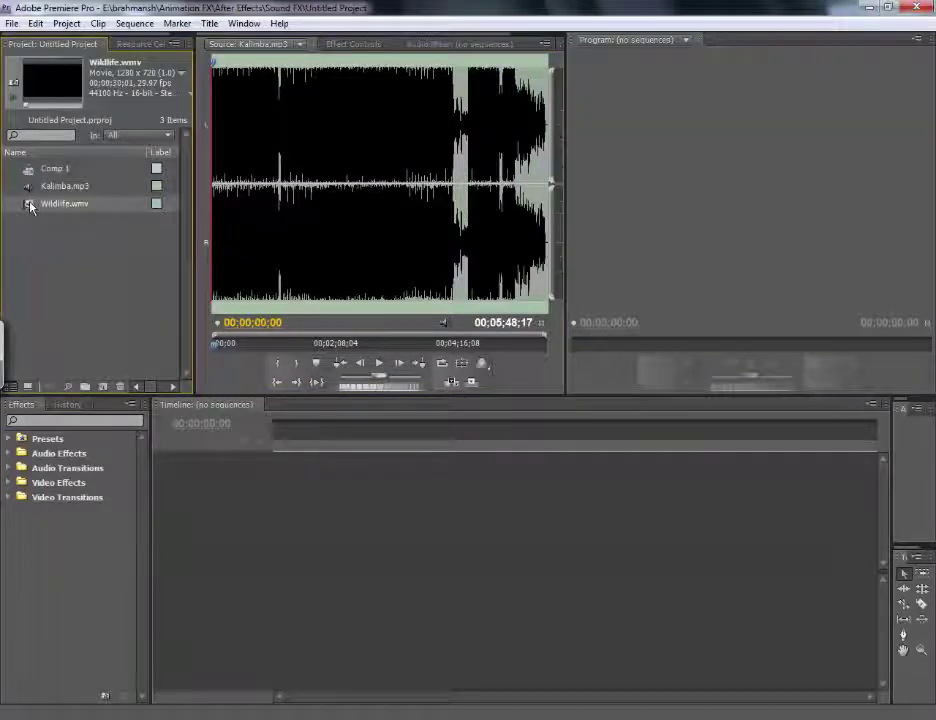
left_click_drag(47, 206, 233, 228)
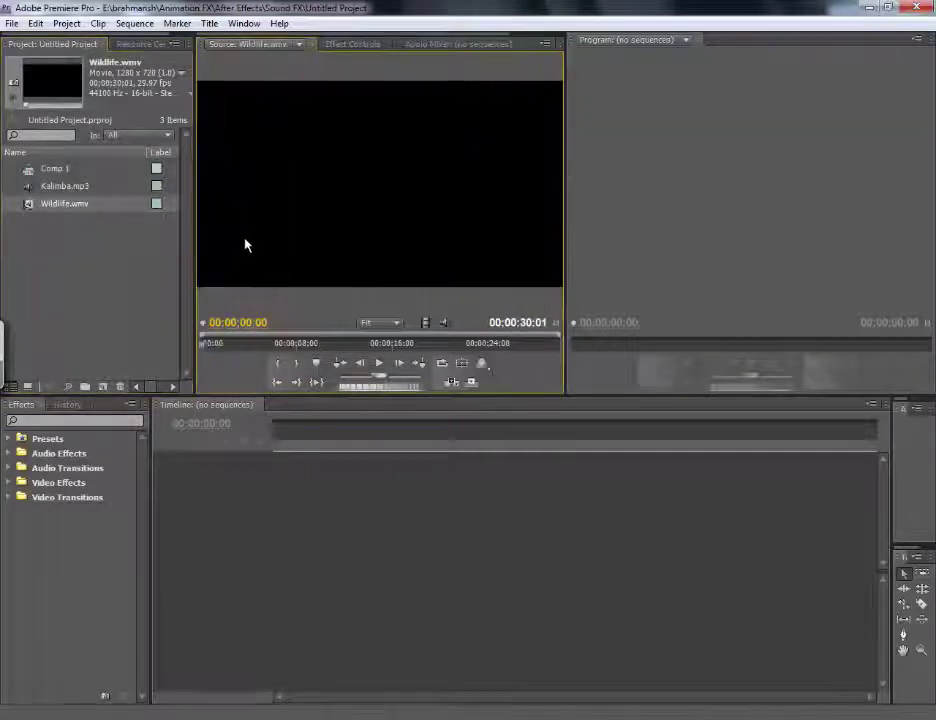
Play Wildlife.wmv in the Source Monitor, stop near the end, and return to 00:00:00:00.
left_click(379, 366)
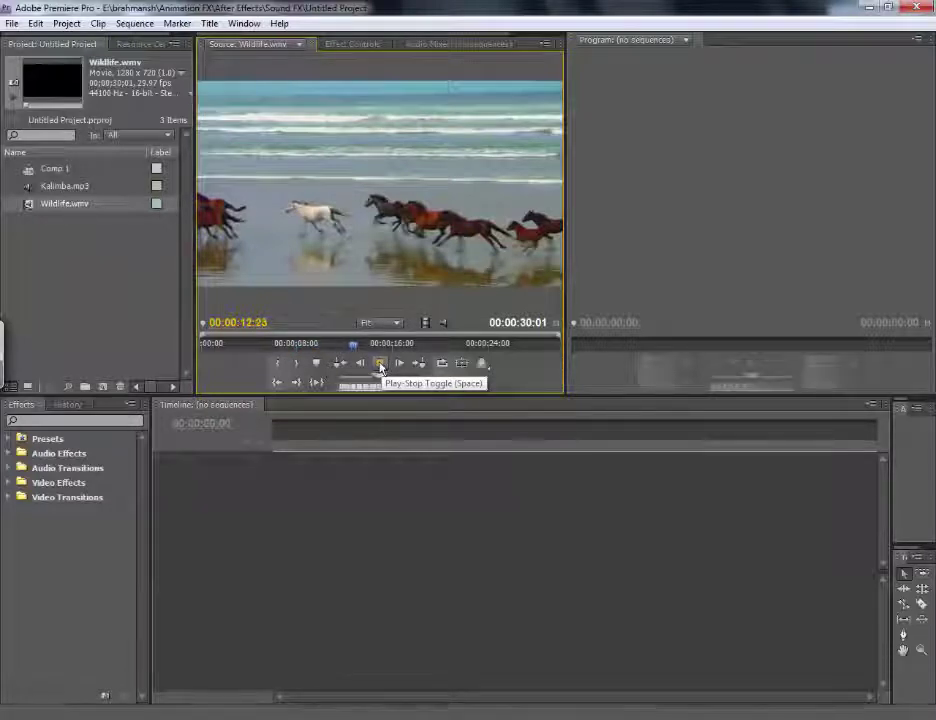
left_click(380, 365)
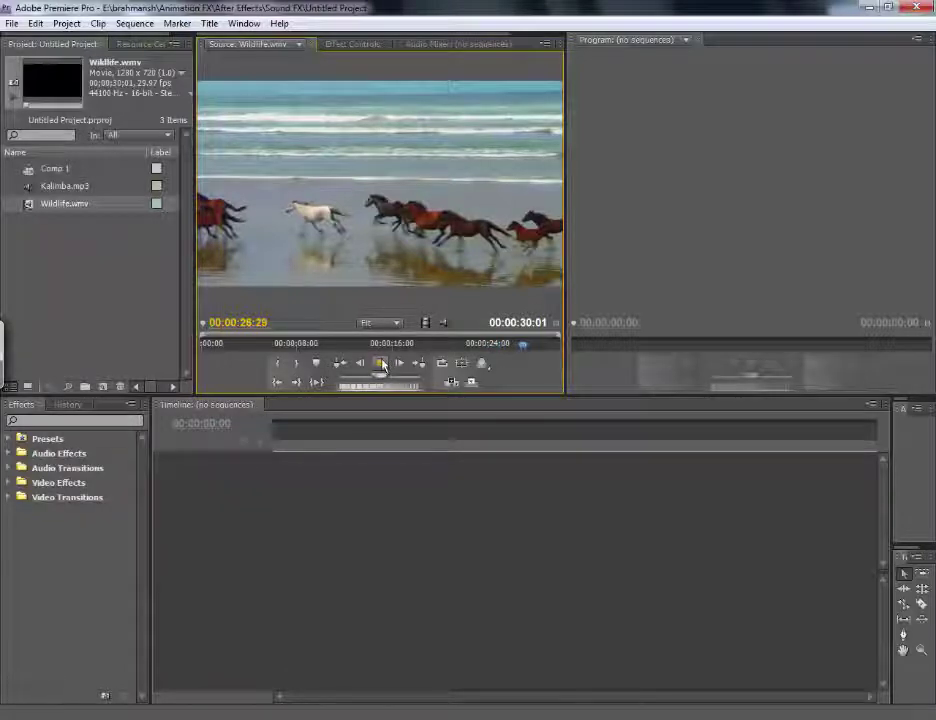
left_click(382, 365)
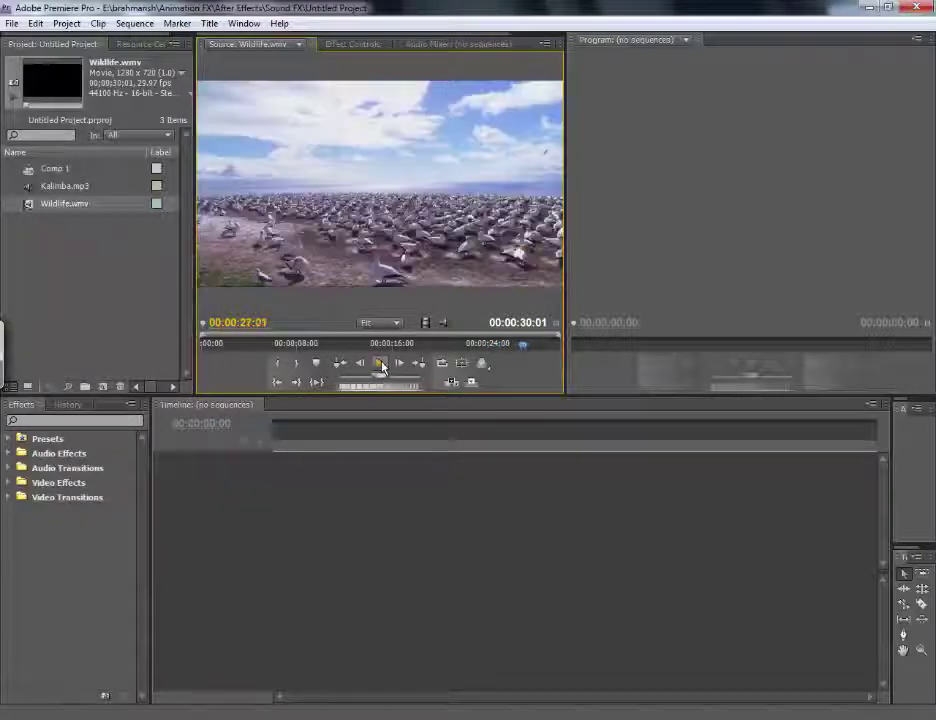
left_click(206, 343)
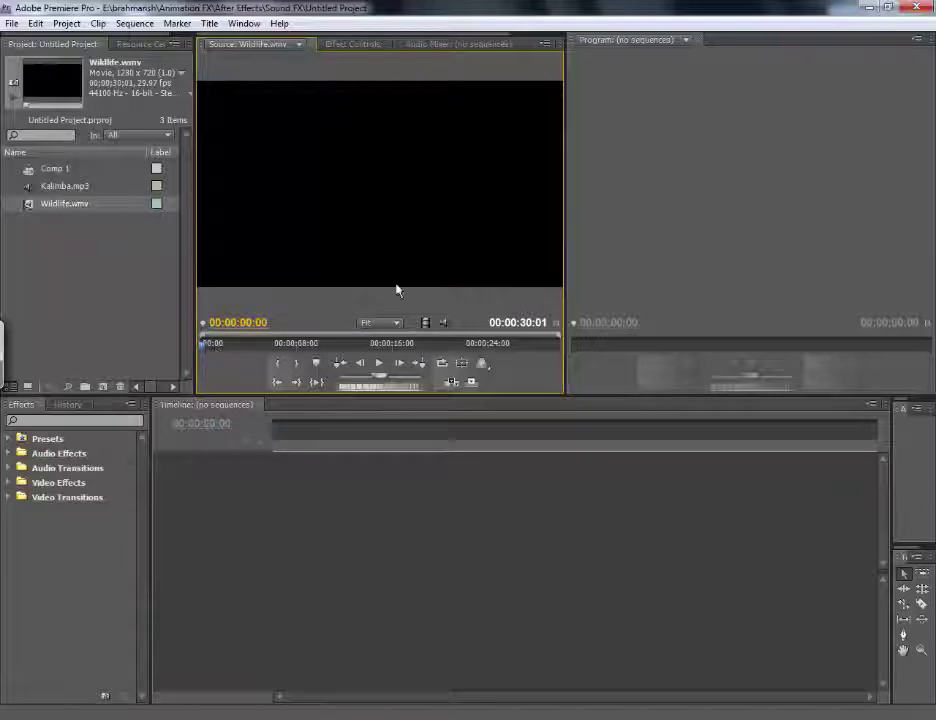
Close the CS4 Software Setup trial prompt and open the File menu.
left_click(13, 23)
left_click(14, 25)
left_click(13, 23)
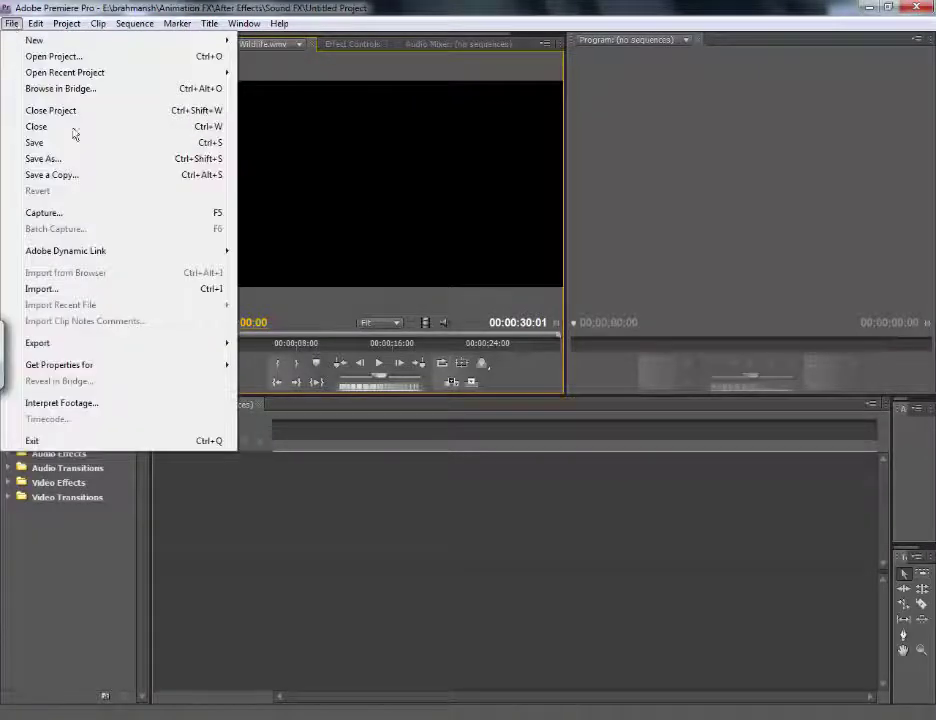
left_click(147, 353)
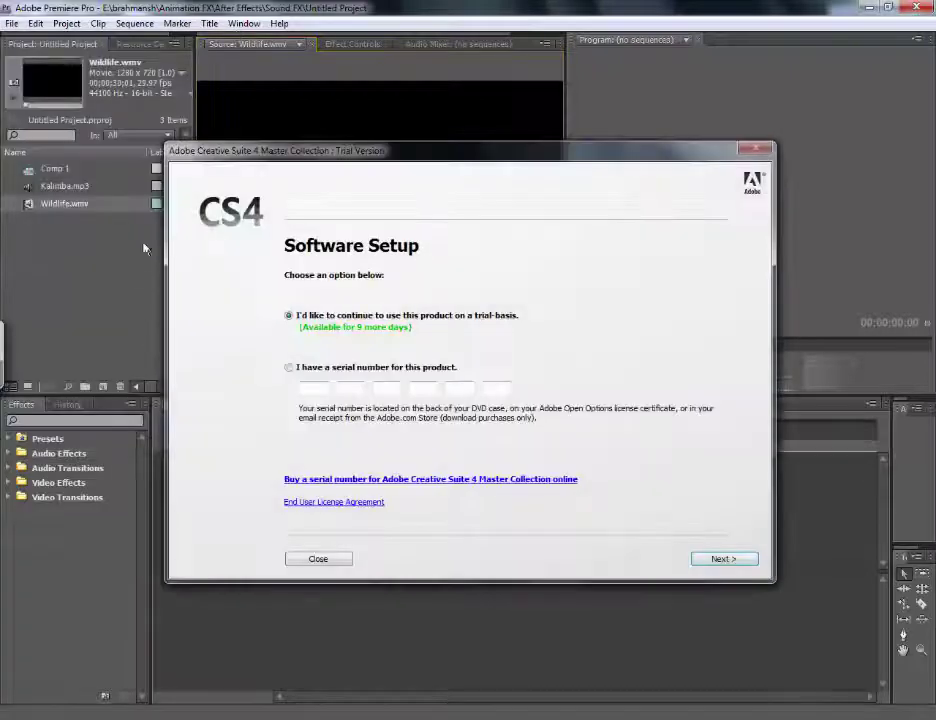
left_click(335, 558)
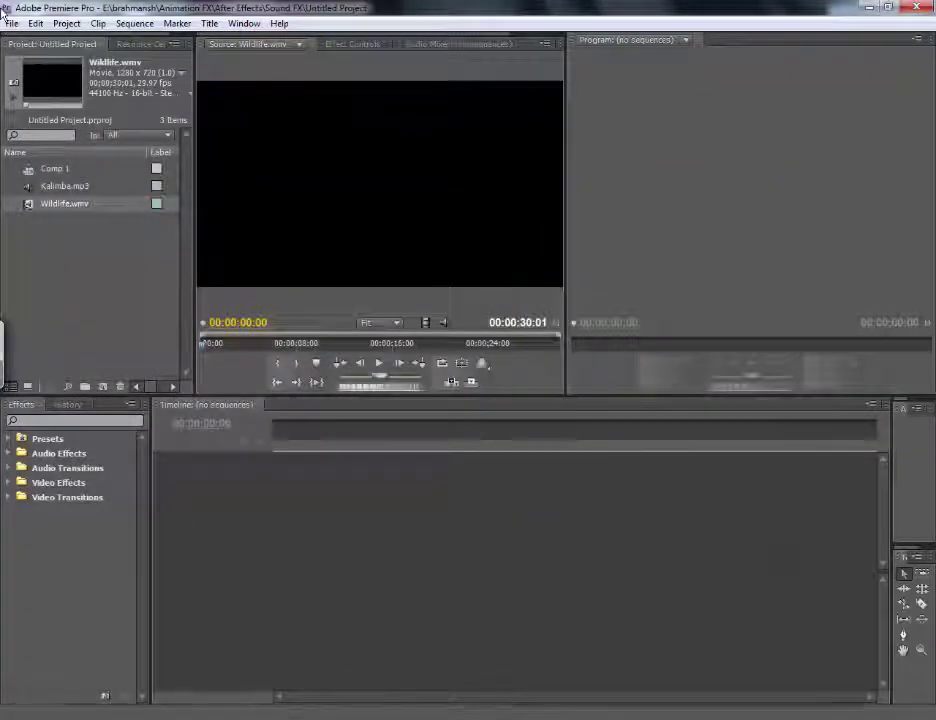
left_click(11, 23)
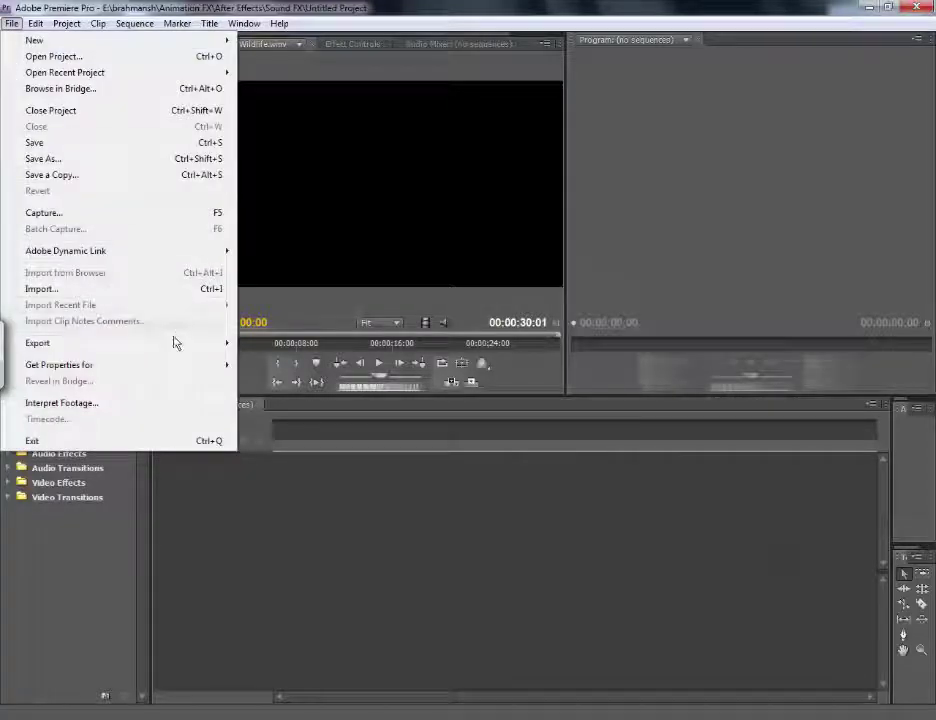
Export Wildlife.wmv as Windows Media named Wildlife in Sound FX, sending it to the Media Encoder queue.
mouse_move(225, 345)
left_click(274, 343)
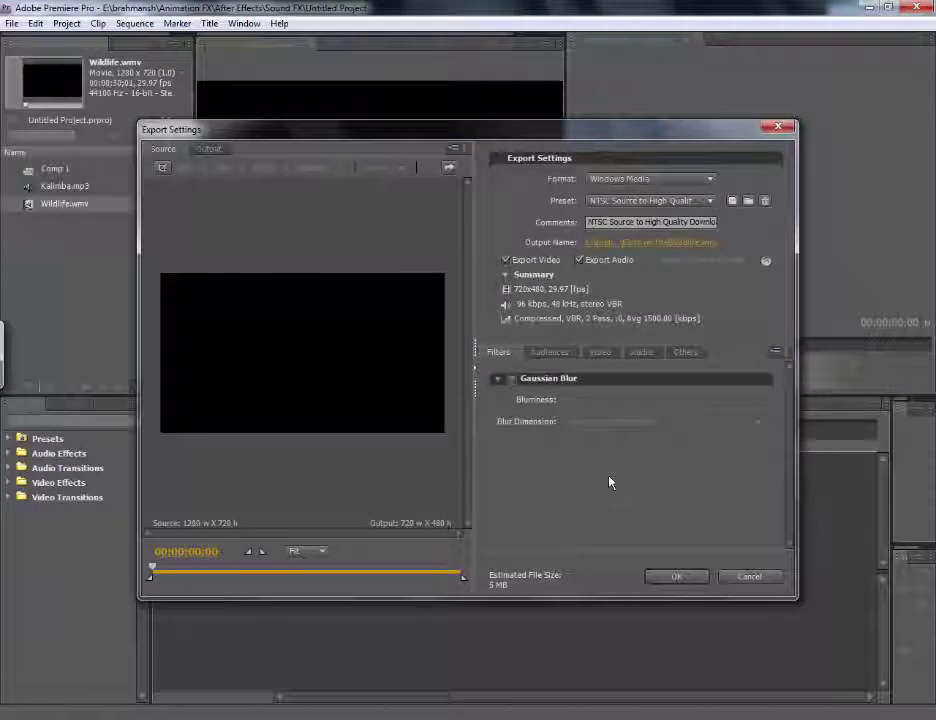
left_click(648, 202)
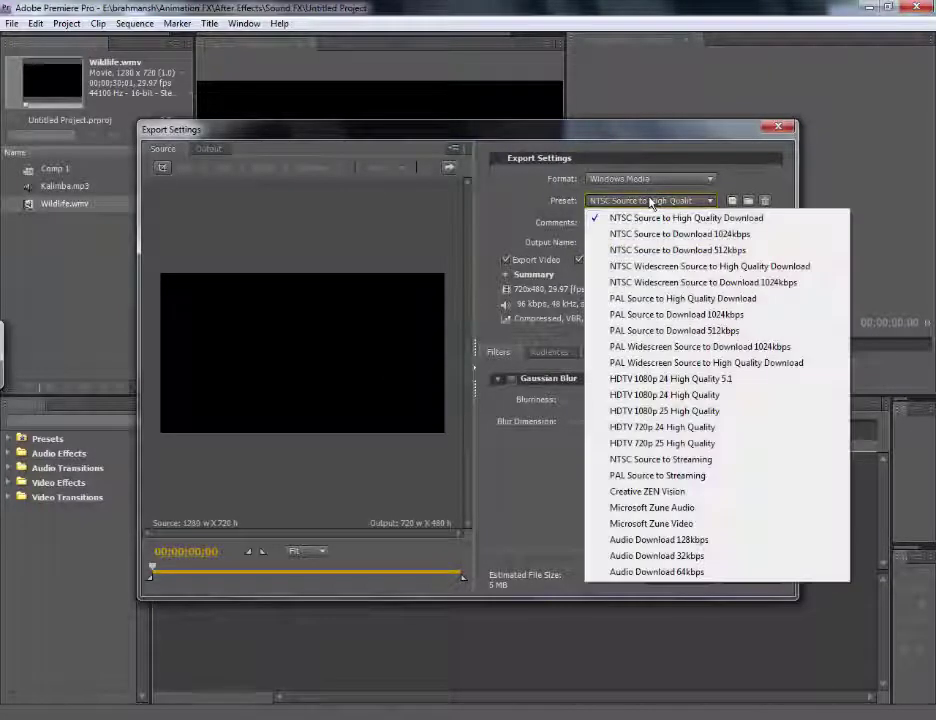
left_click(651, 203)
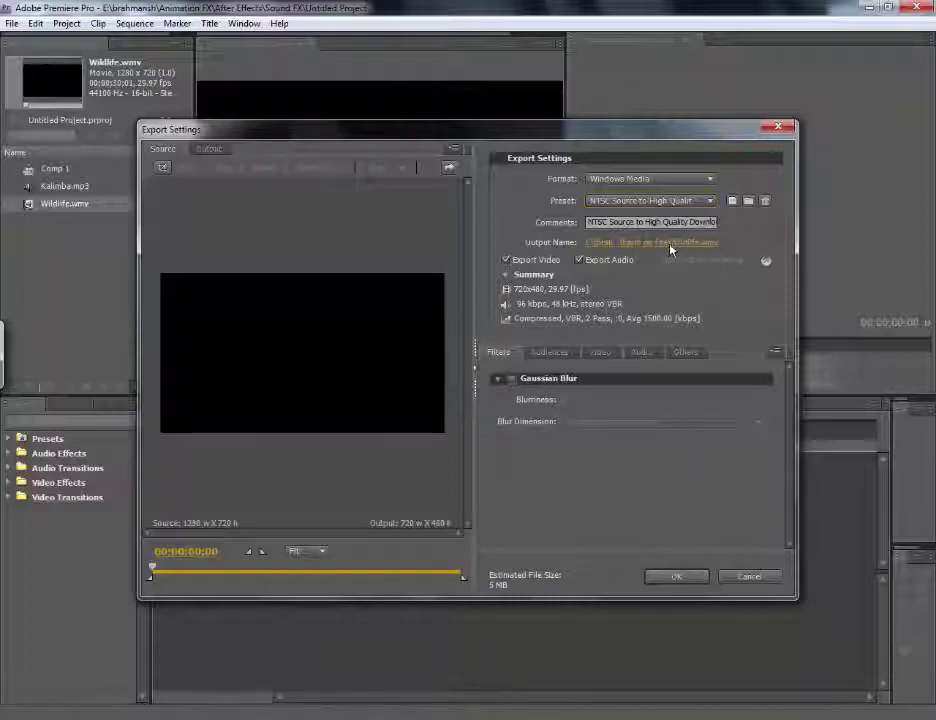
left_click(612, 243)
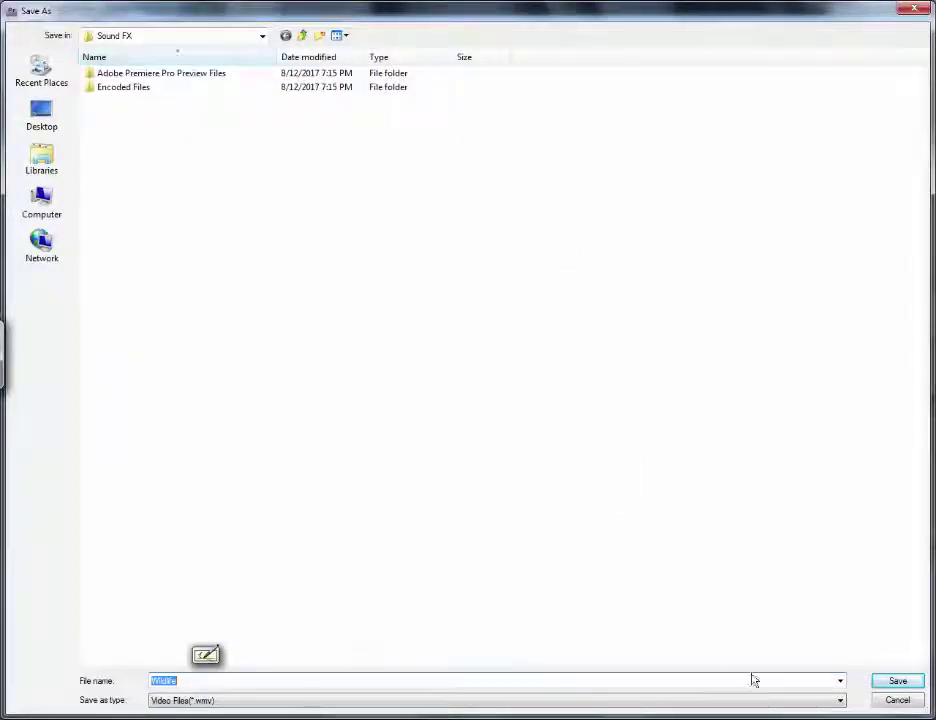
left_click(911, 682)
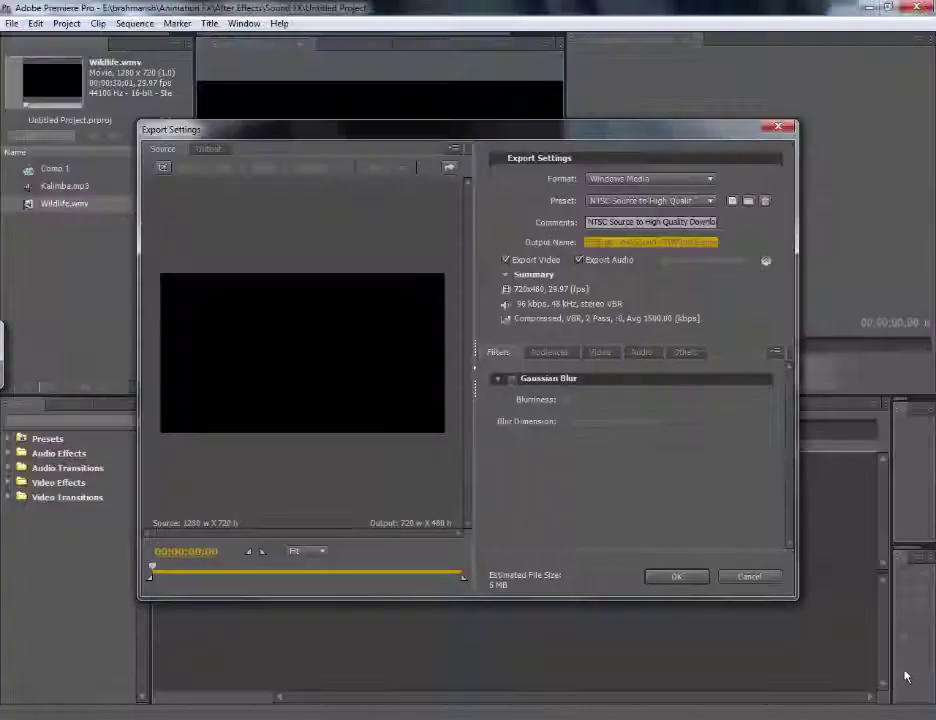
left_click(676, 578)
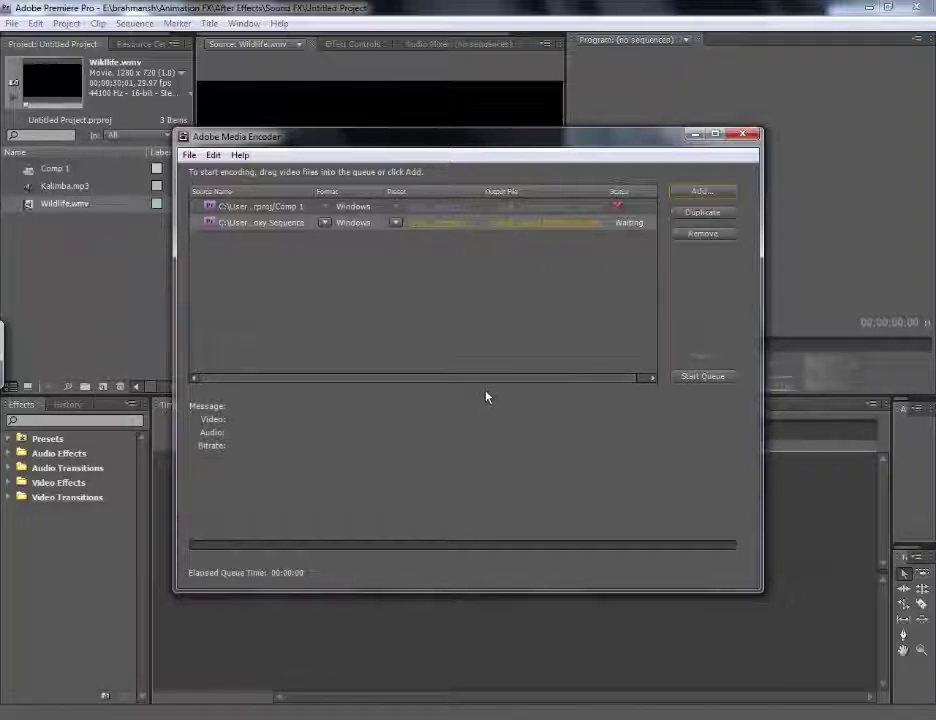
Start the queue so Wildlife encodes, then request removal of the Comp 1 job.
left_click(712, 376)
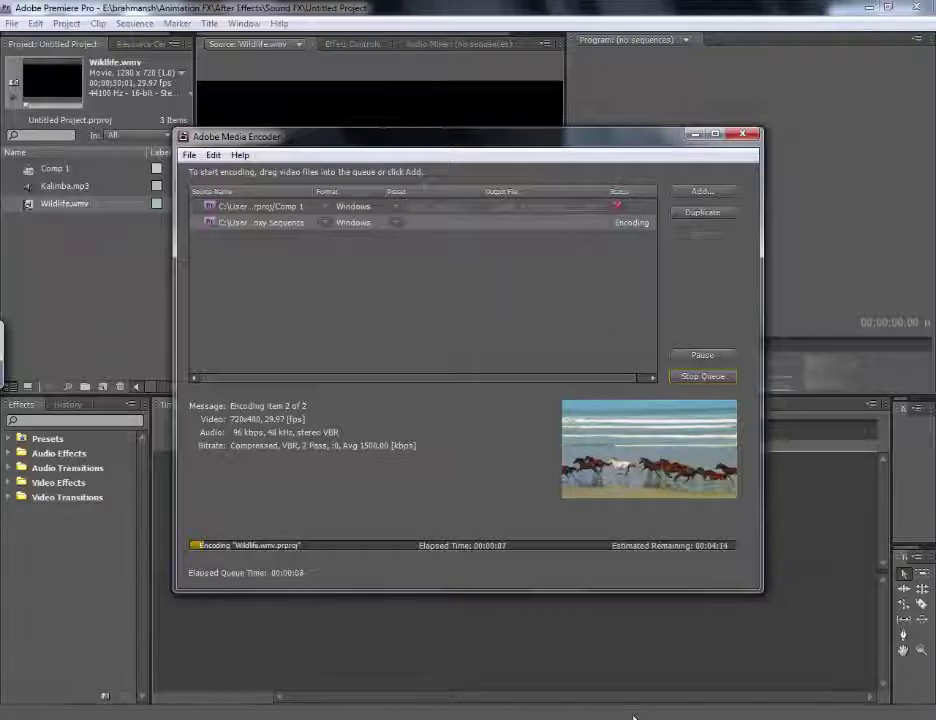
left_click(388, 345)
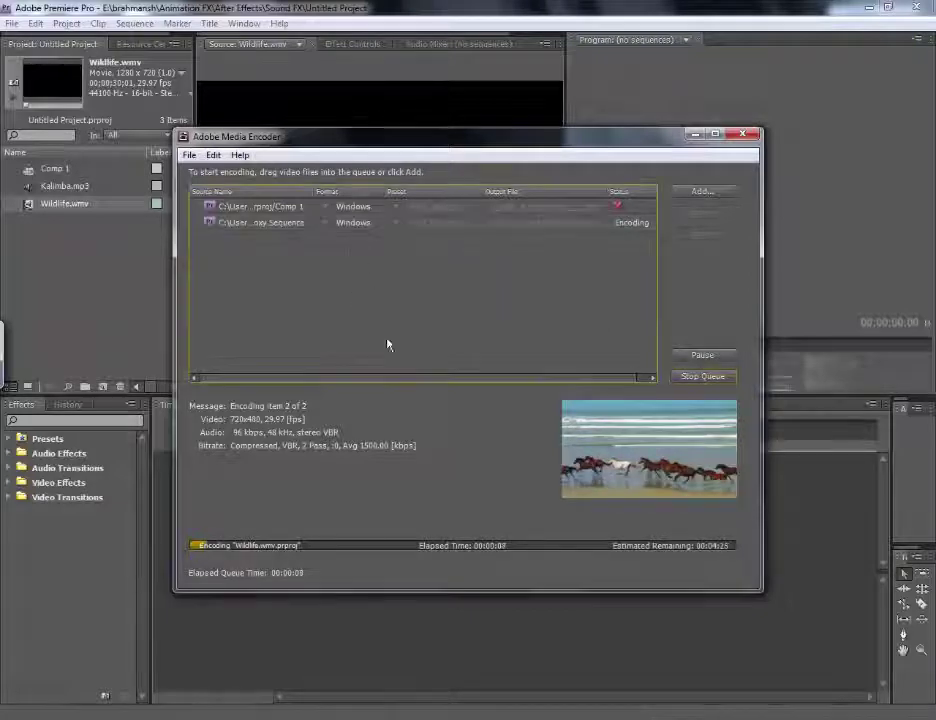
left_click(283, 208)
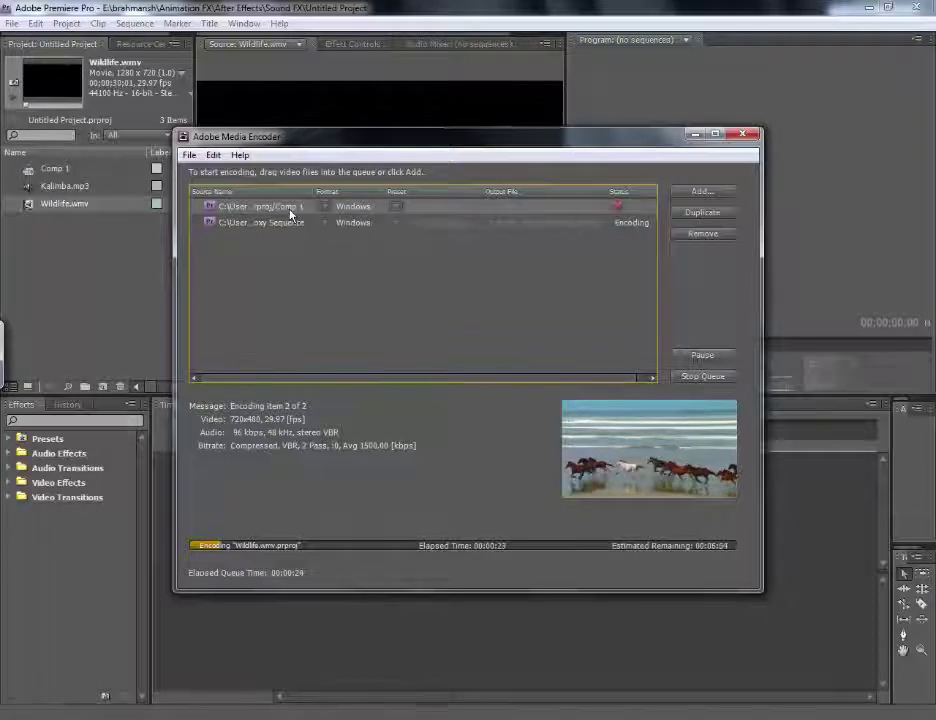
left_click(723, 236)
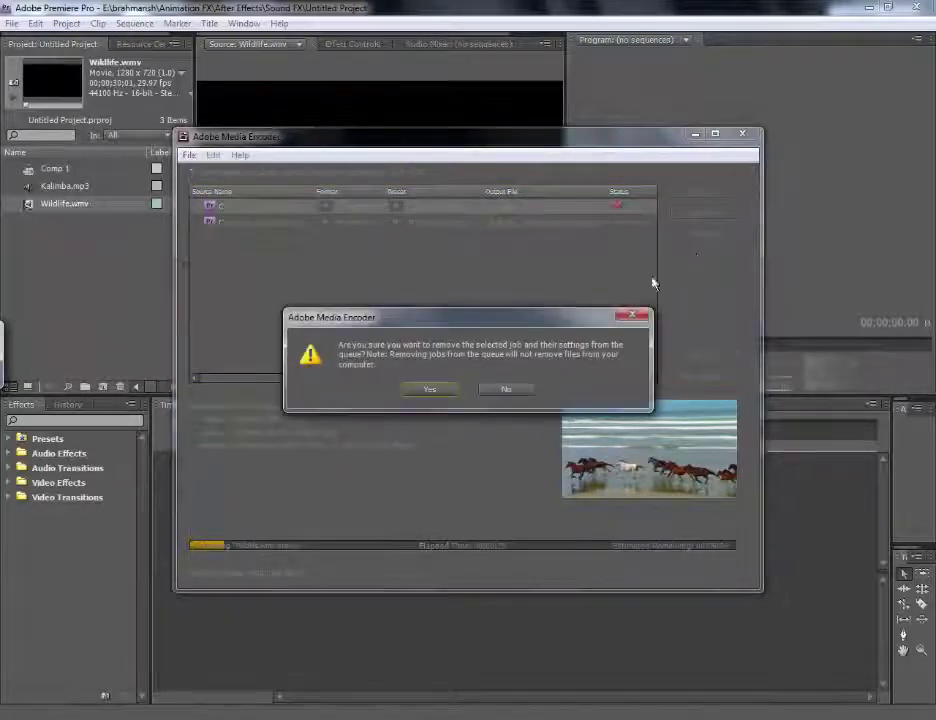
Confirm removing Comp 1, then close Media Encoder once the Wildlife WMV encode completes.
left_click(430, 389)
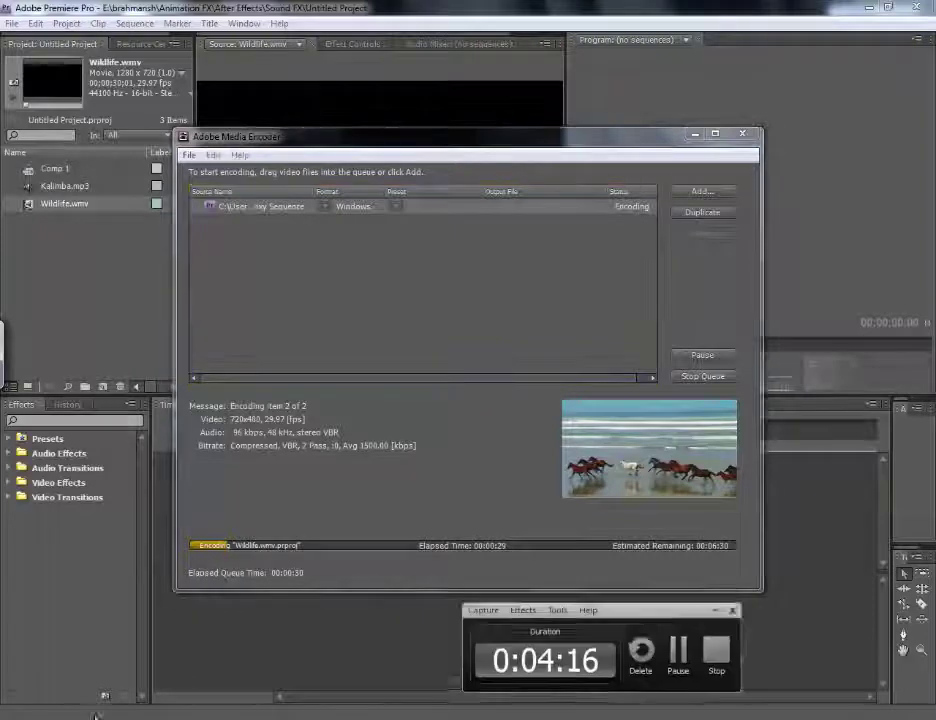
left_click(869, 667)
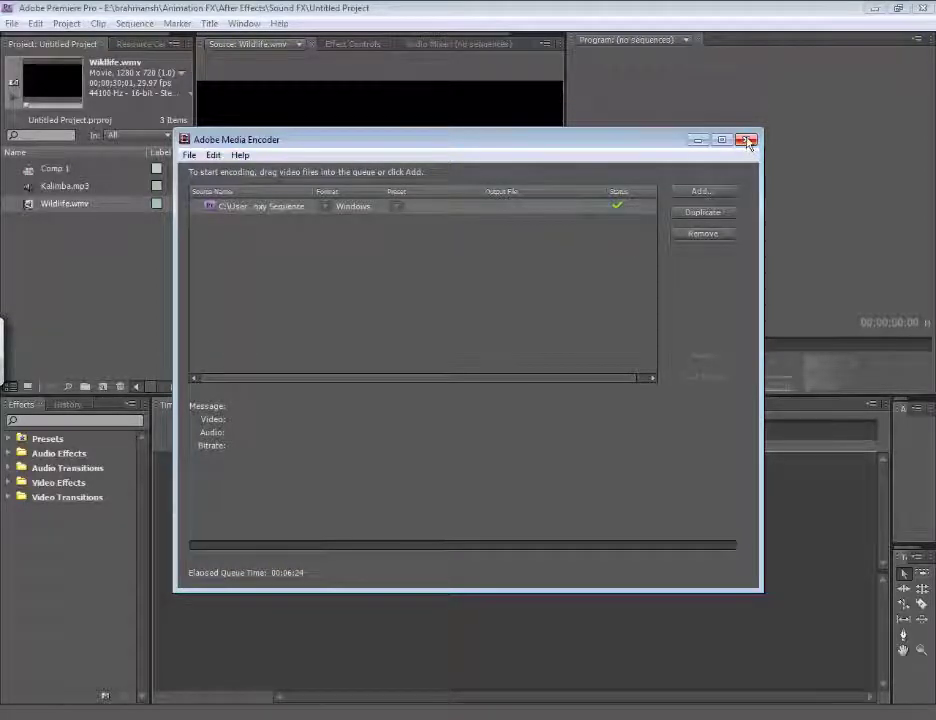
left_click(746, 141)
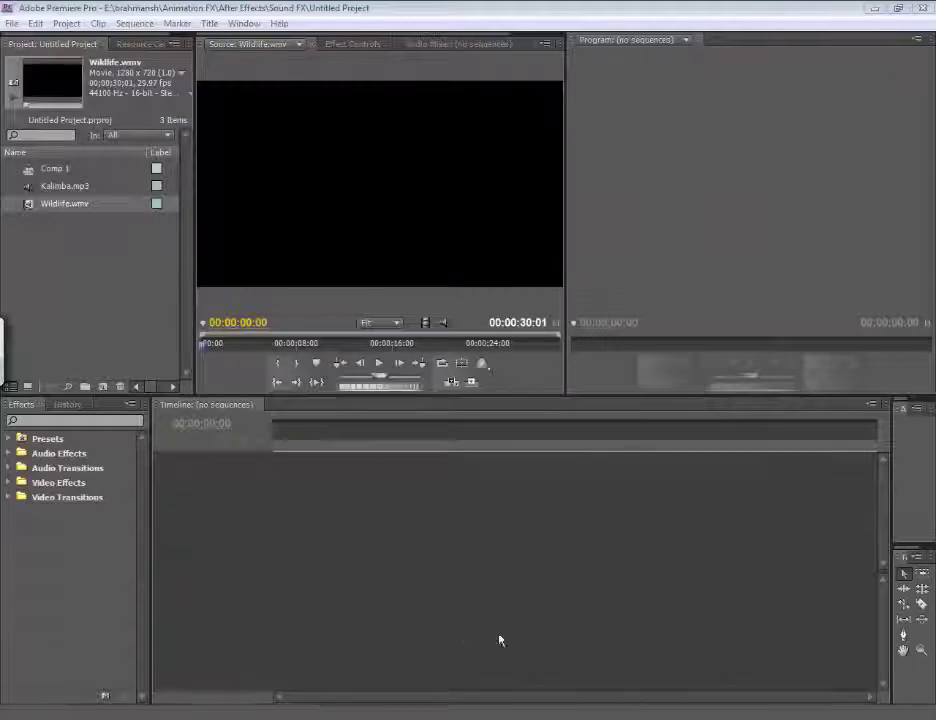
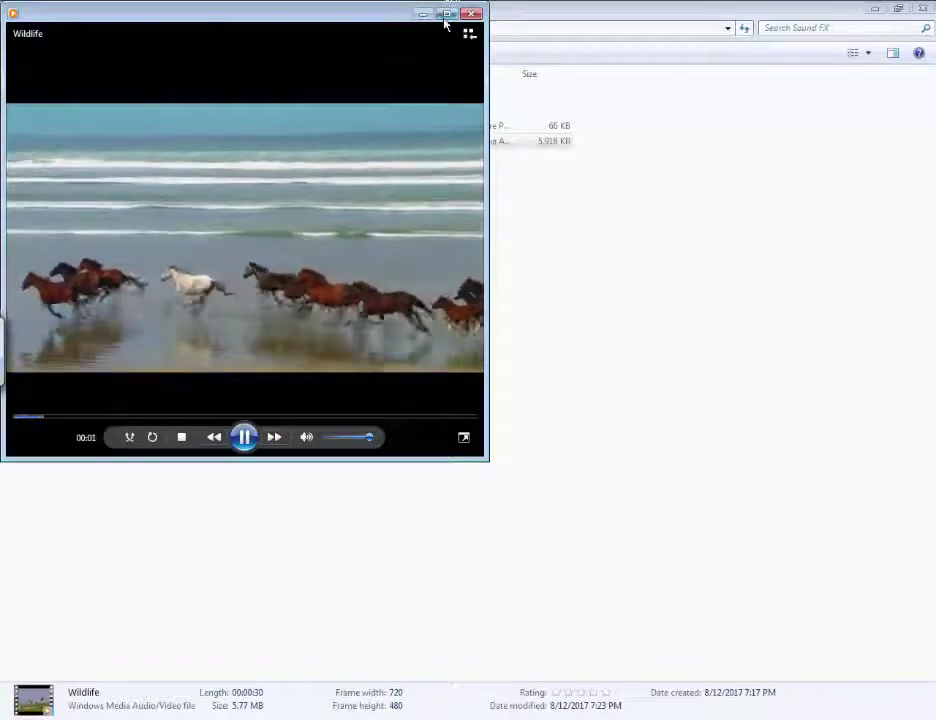
Maximize the player window and seek the Wildlife video ahead to about 22 seconds, at the koala footage.
left_click(449, 17)
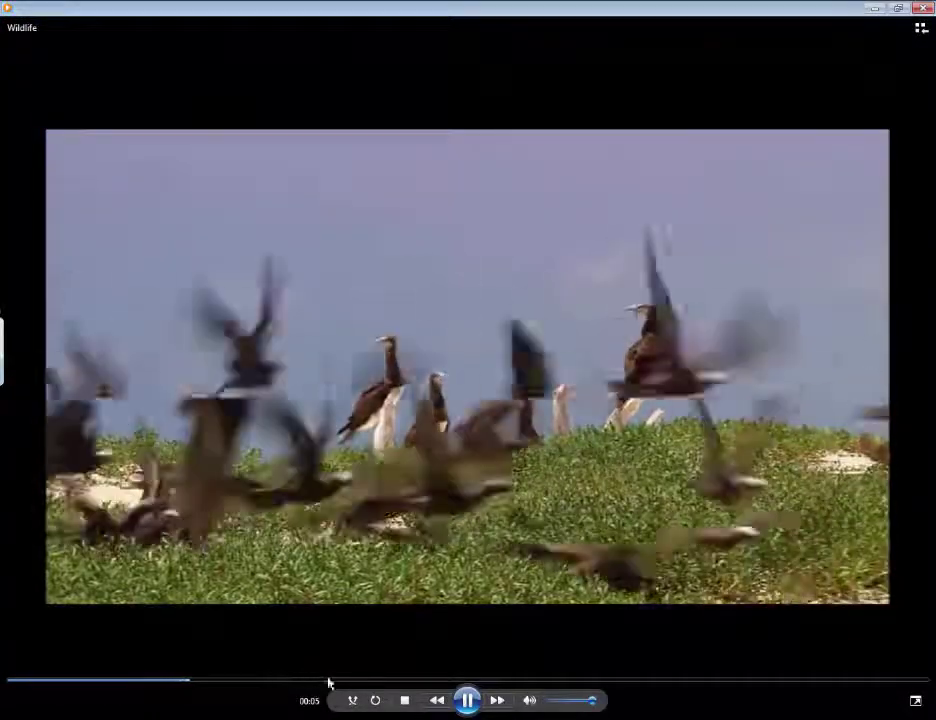
left_click(349, 681)
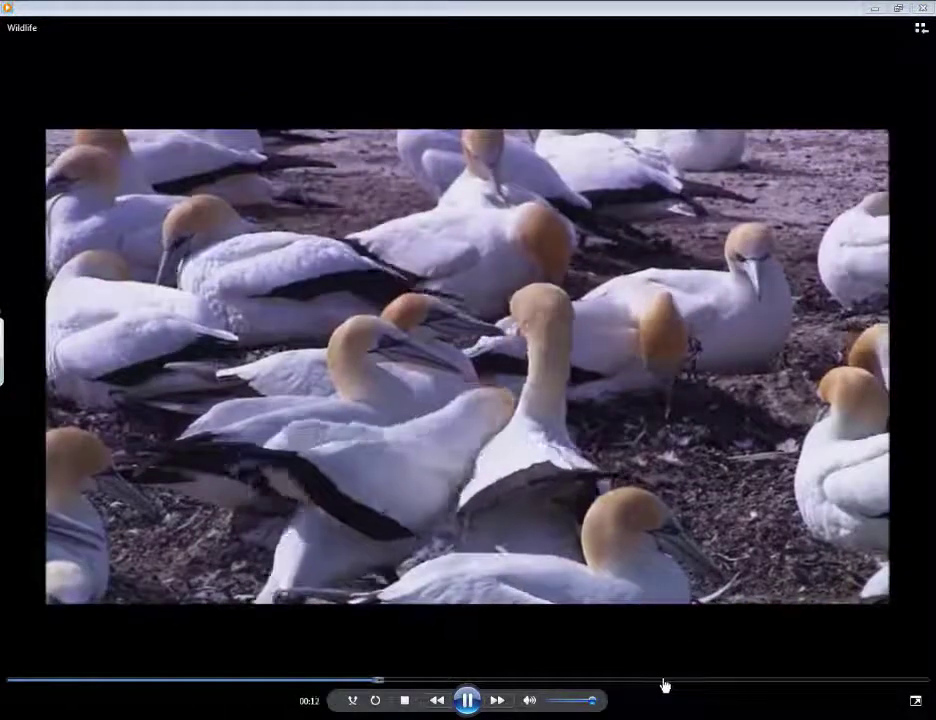
left_click(672, 682)
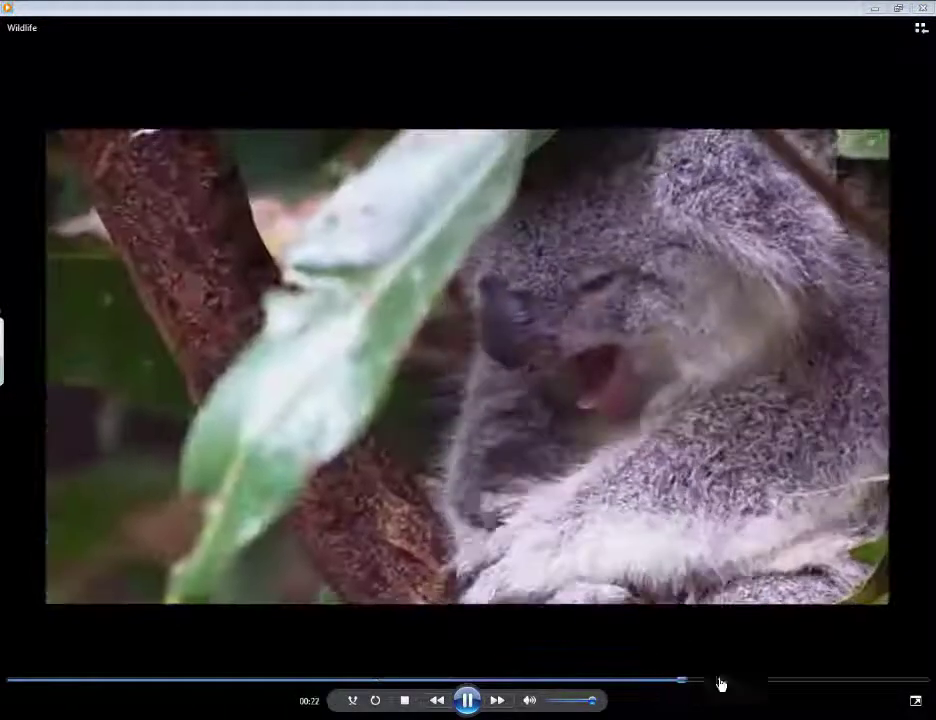